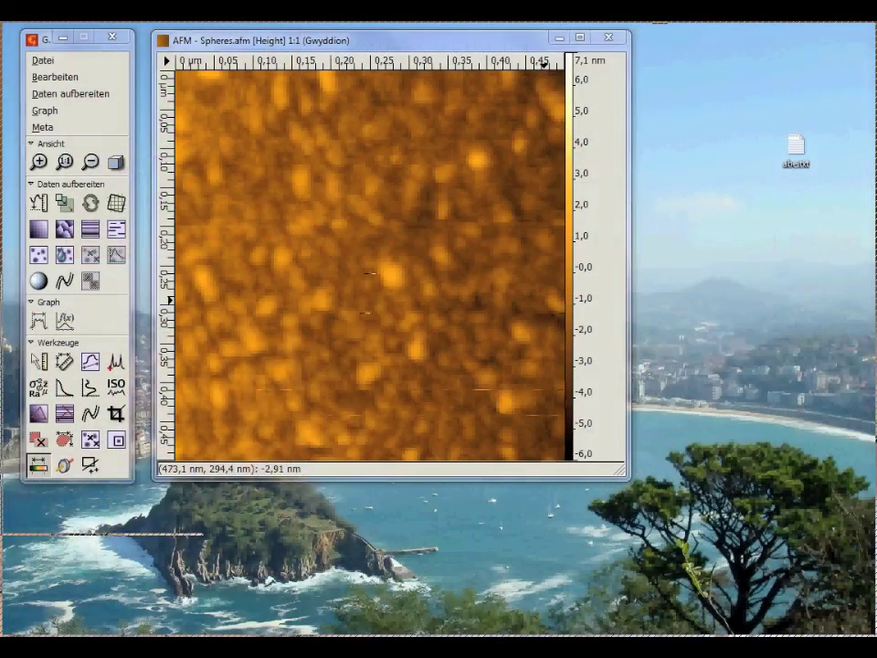
# Step: Open the data browser for Spheres.afm, listing its Height, AmplitudeError and Phase channels
pyautogui.click(43, 128)
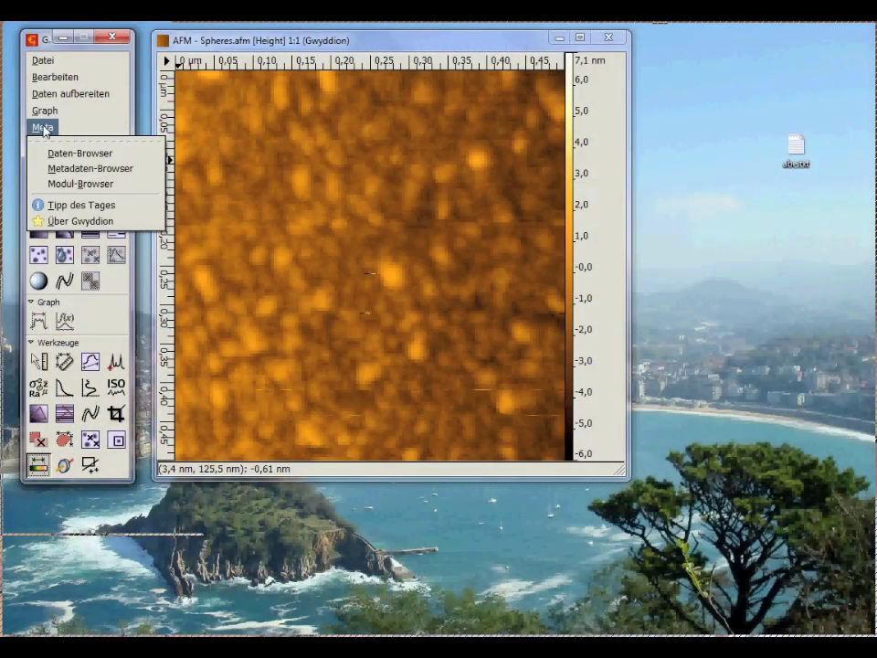
pyautogui.click(133, 162)
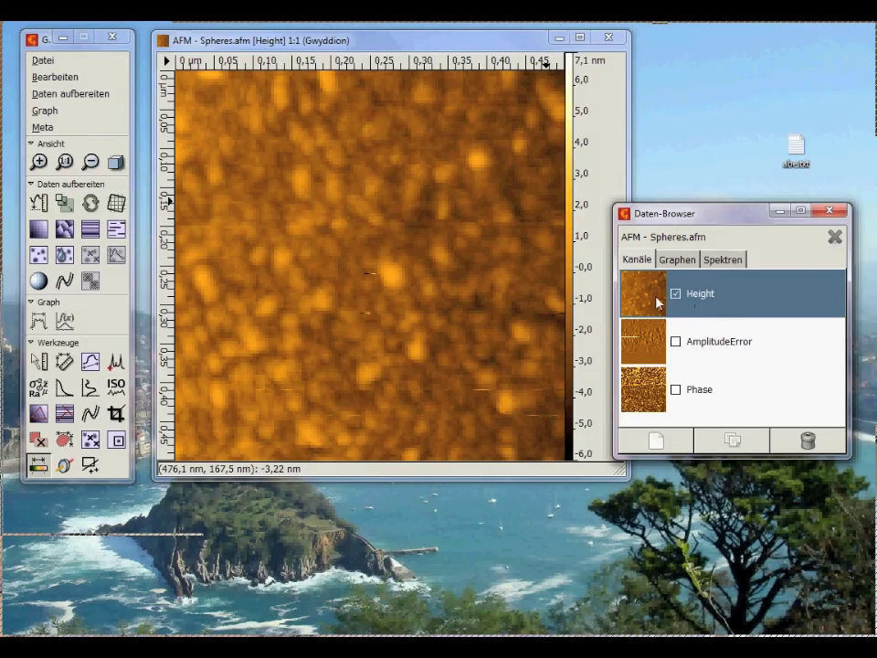
# Step: Display the AmplitudeError channel, plane-level it and remove its horizontal scar lines
pyautogui.click(677, 346)
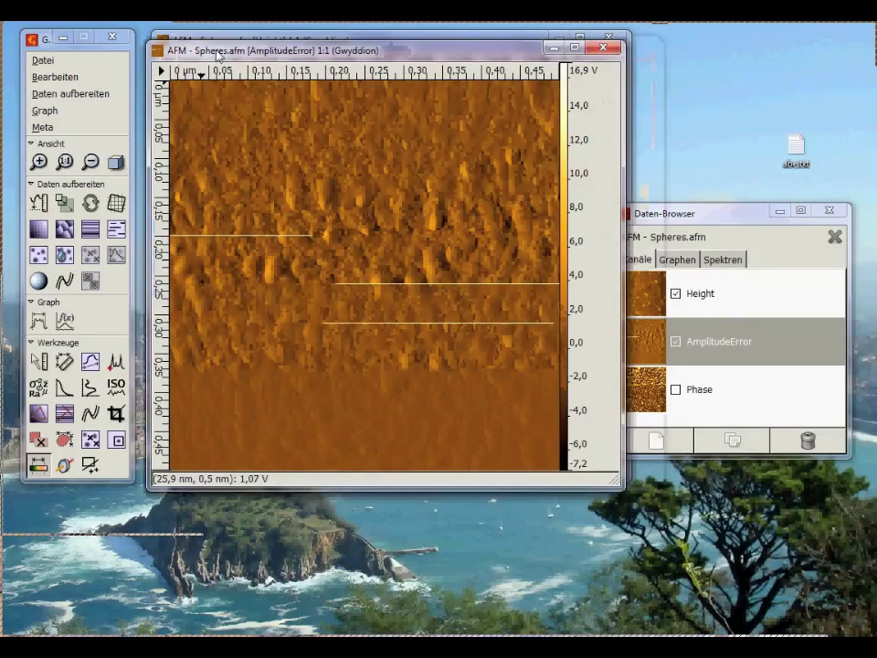
pyautogui.moveTo(676, 213); pyautogui.dragTo(705, 207)
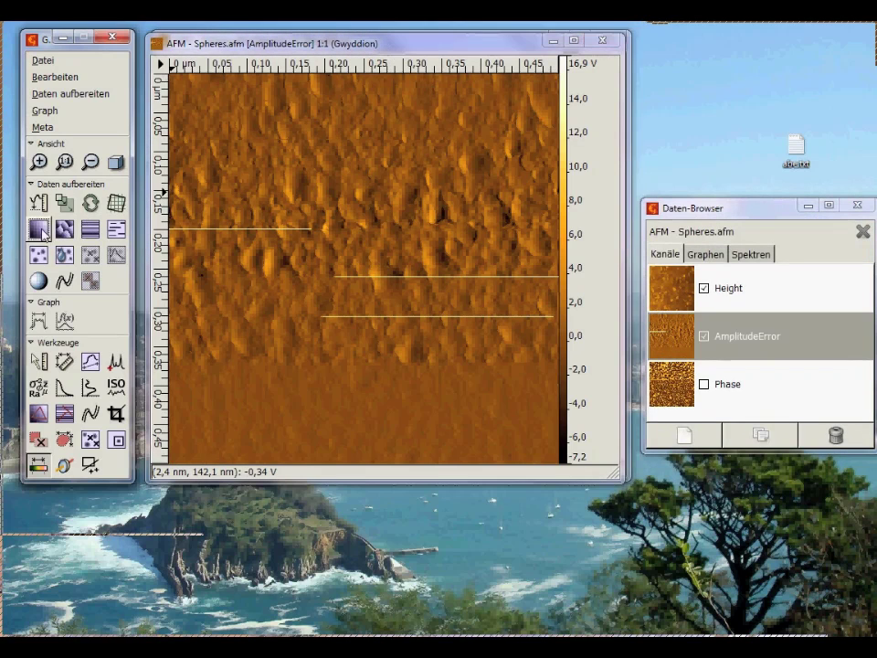
pyautogui.click(88, 231)
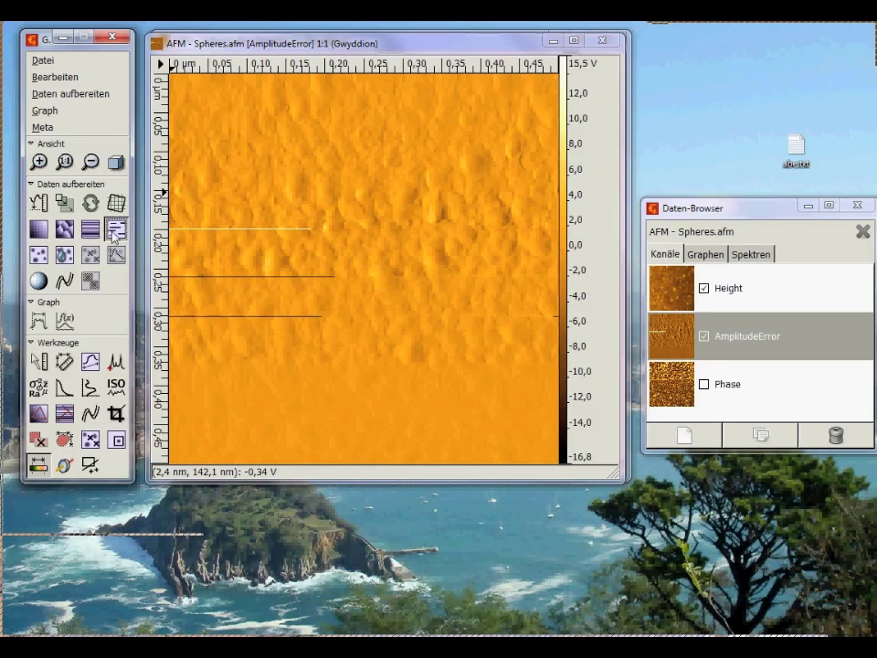
pyautogui.click(65, 230)
pyautogui.click(73, 234)
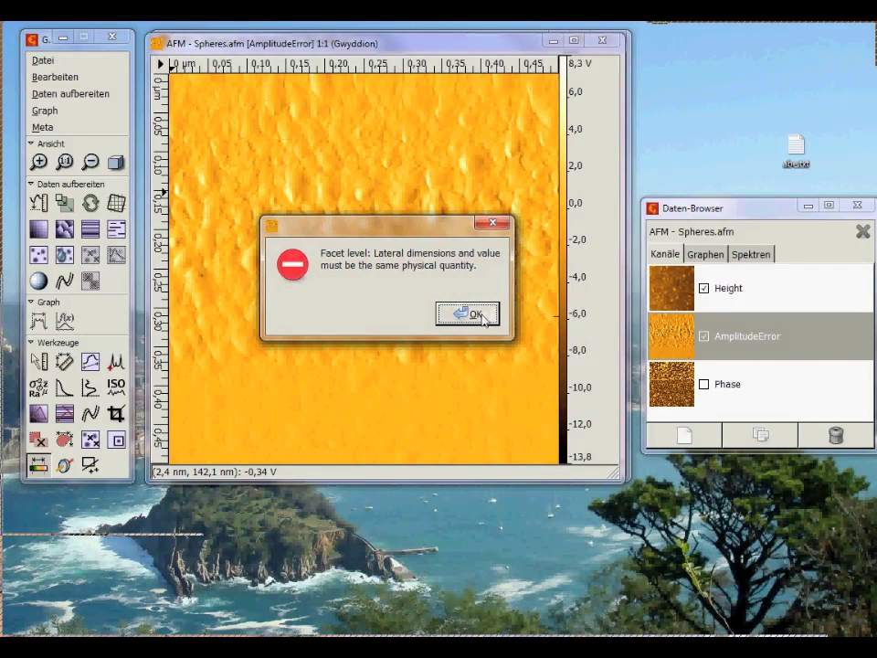
pyautogui.click(475, 314)
# Step: Limit the AmplitudeError colour range to about −5.46 to 4.57 V, then close the channel
pyautogui.click(38, 466)
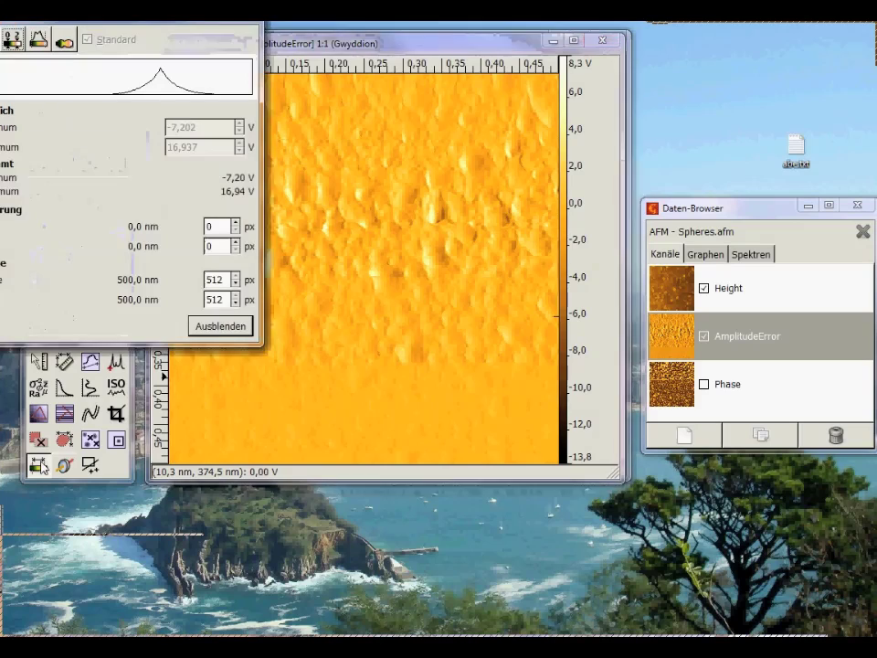
pyautogui.moveTo(111, 83); pyautogui.dragTo(202, 82)
pyautogui.press('Escape')
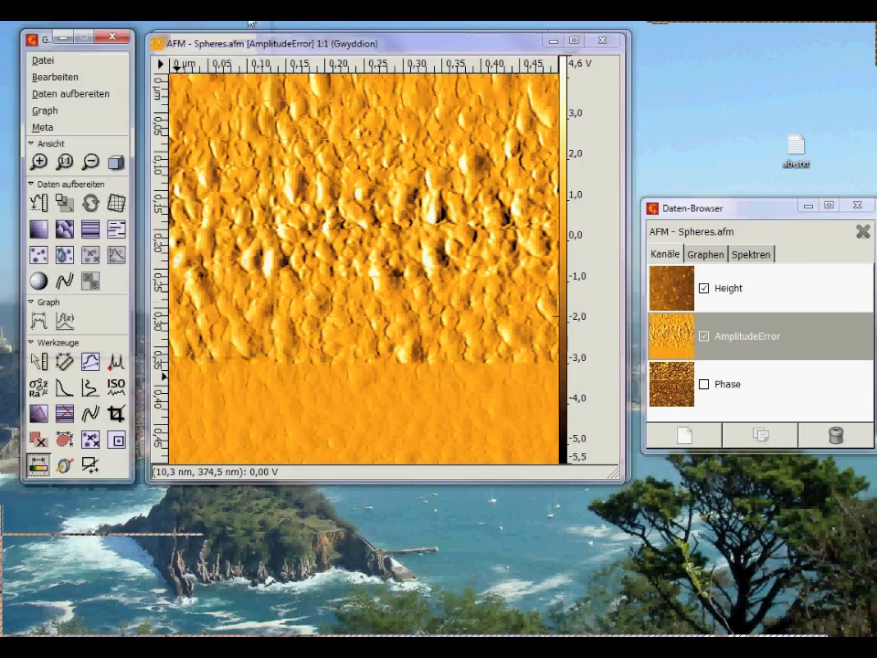
pyautogui.moveTo(311, 48); pyautogui.dragTo(306, 50)
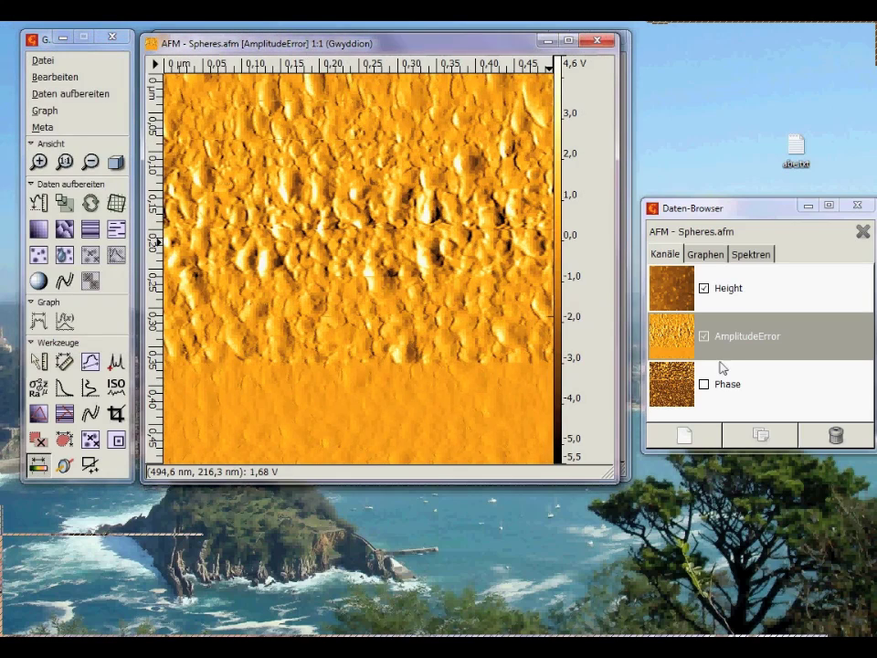
pyautogui.click(704, 338)
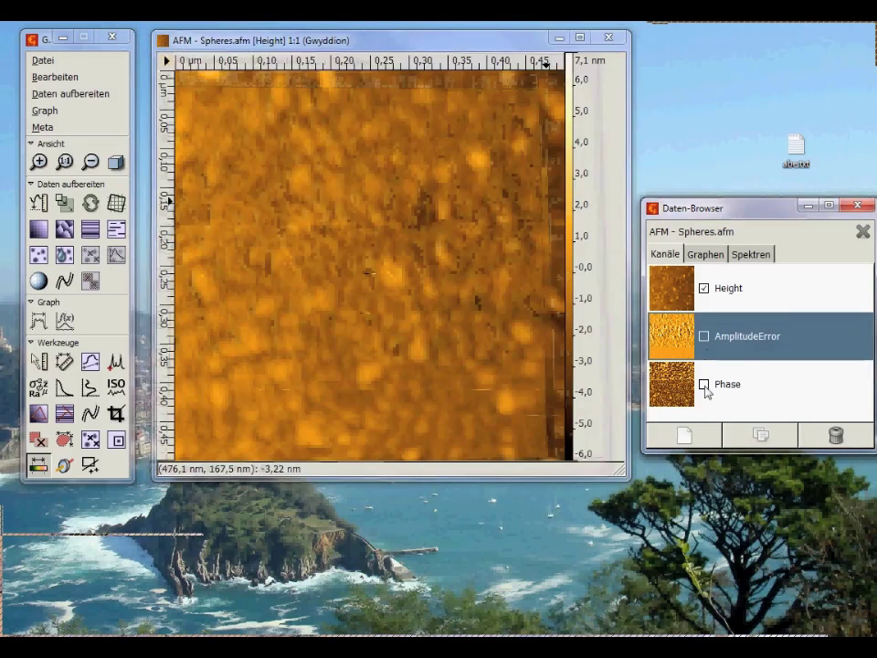
# Step: Open the Phase channel and correct it with row alignment, scar removal and plane levelling
pyautogui.click(704, 386)
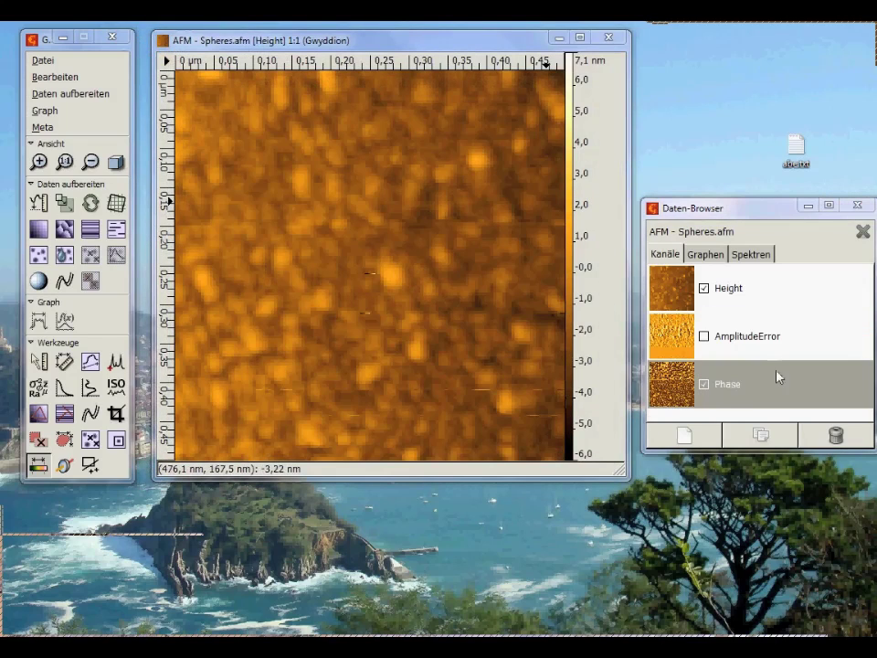
pyautogui.moveTo(457, 28); pyautogui.dragTo(221, 36)
pyautogui.click(117, 232)
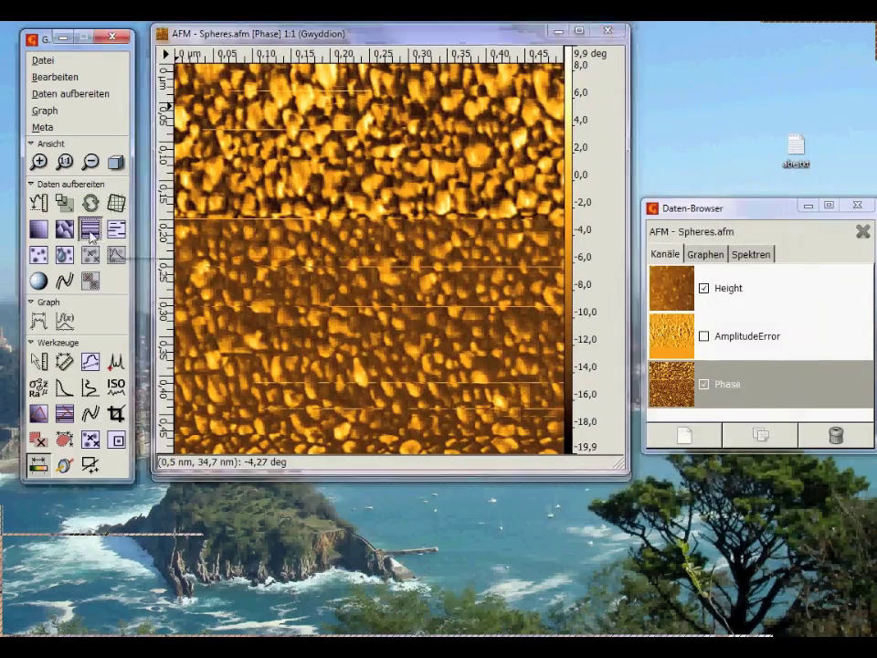
pyautogui.click(117, 232)
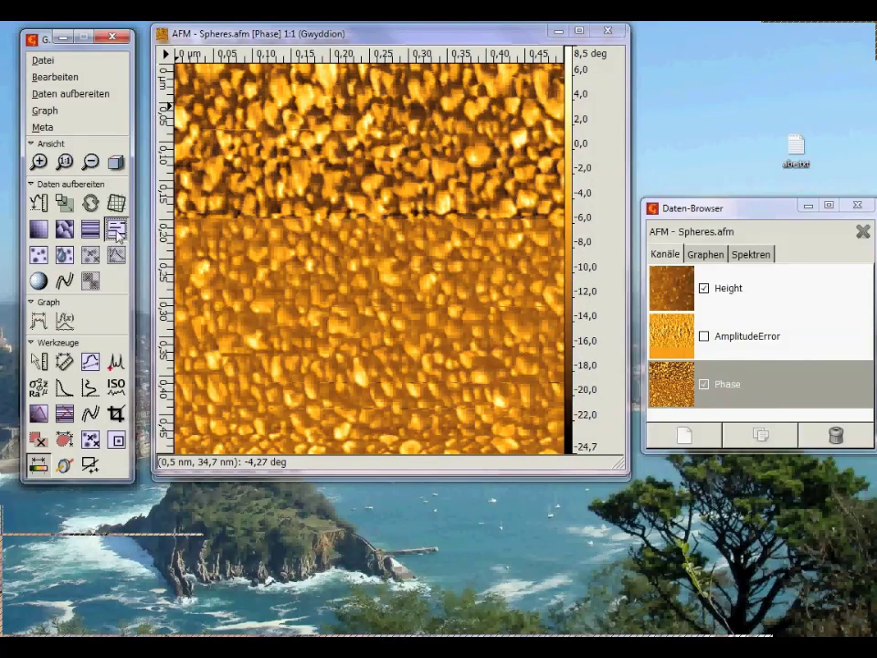
pyautogui.click(43, 234)
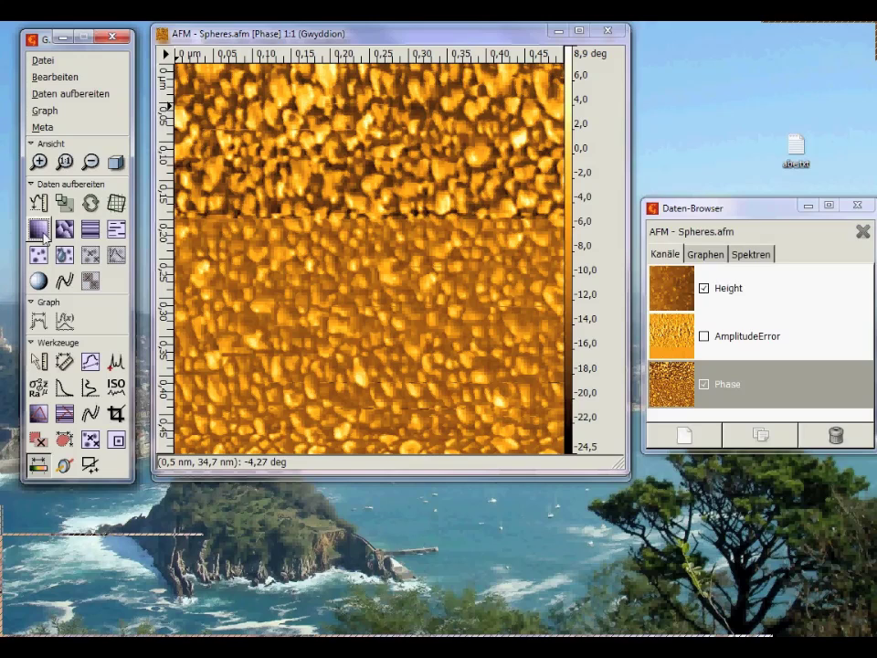
pyautogui.click(119, 233)
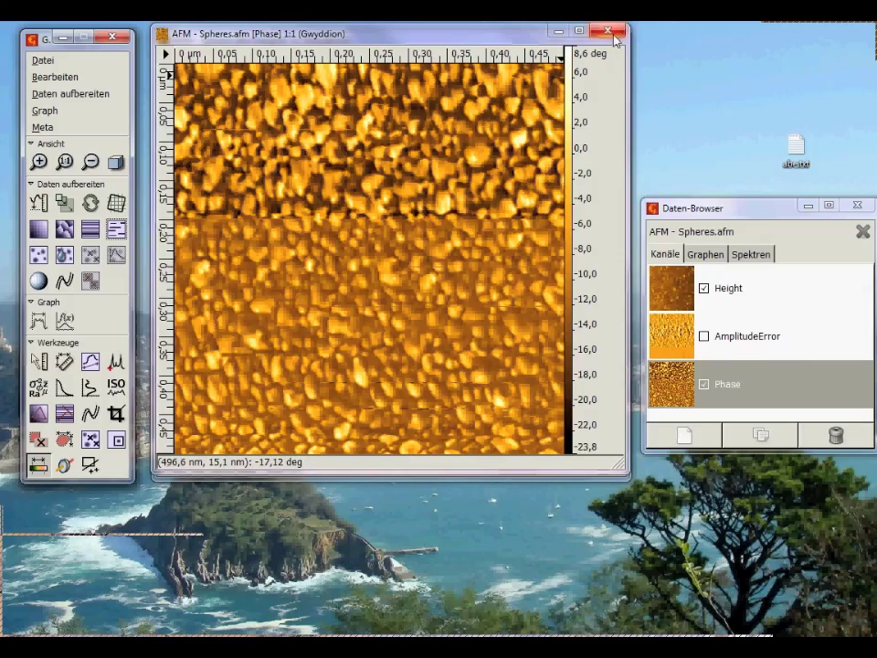
# Step: Close the Phase window, stretch the height colour scale, and try the Olive, Cold and Halcyon gradients
pyautogui.click(610, 35)
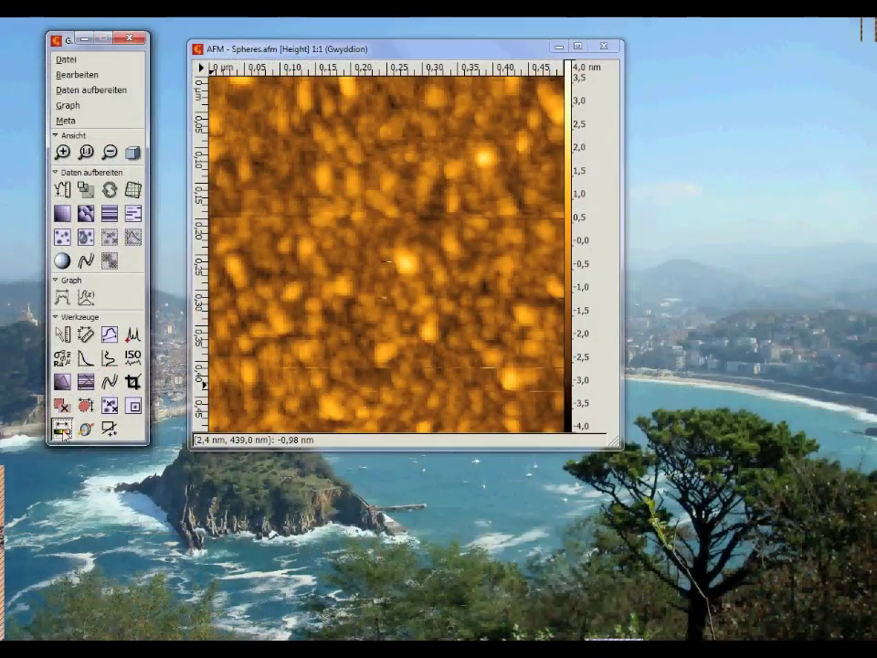
pyautogui.click(61, 428)
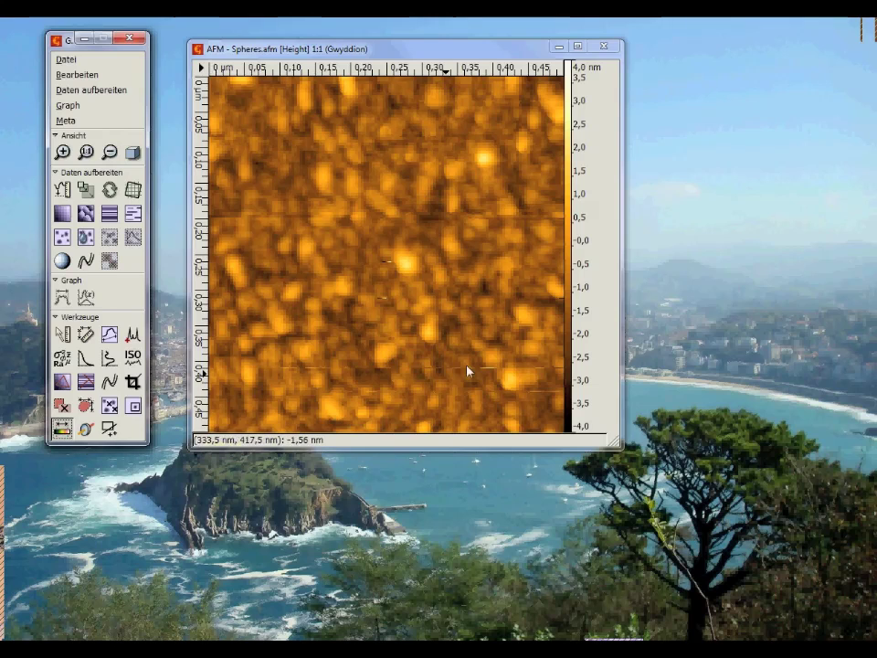
pyautogui.rightClick(608, 296)
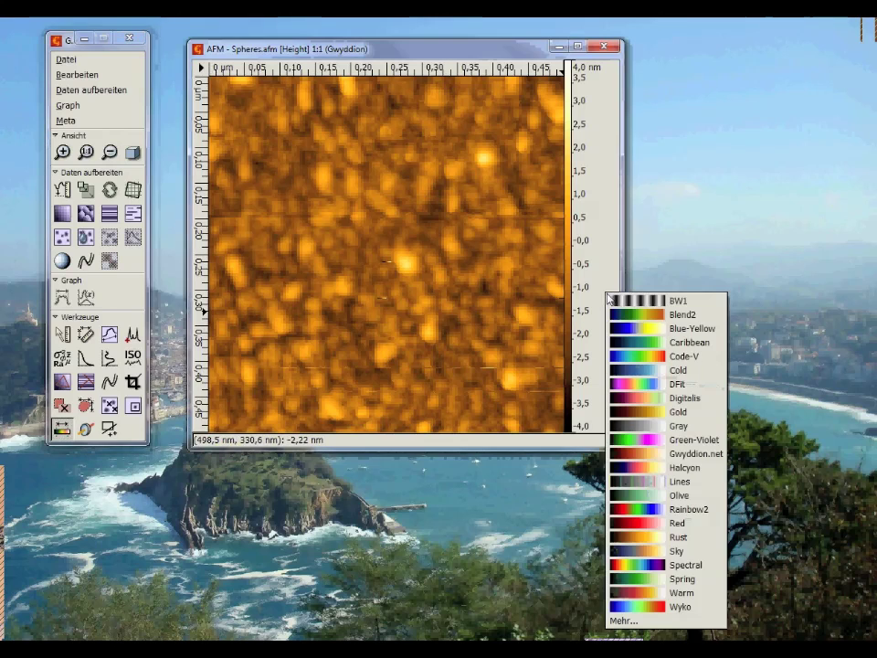
pyautogui.click(657, 501)
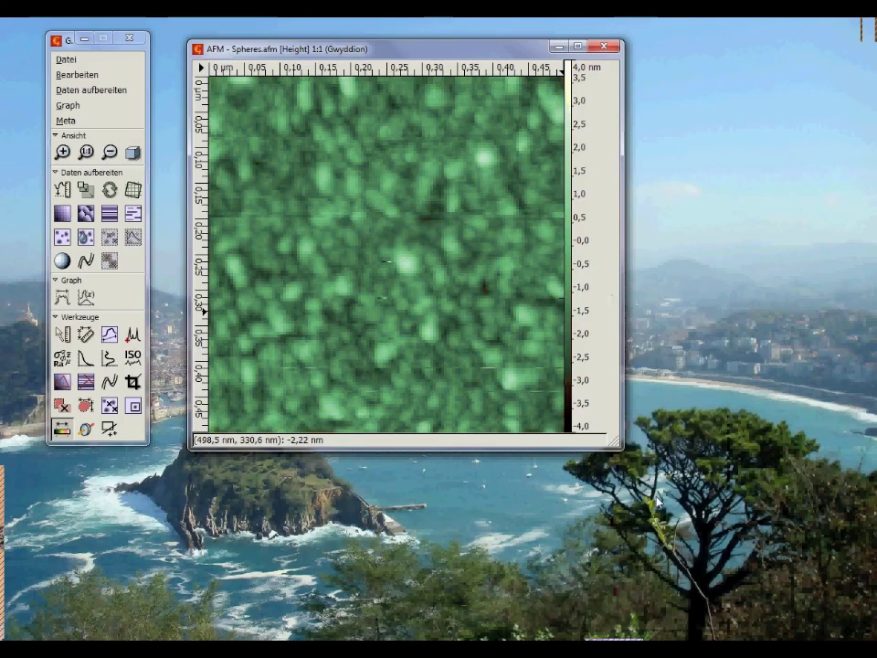
pyautogui.rightClick(604, 373)
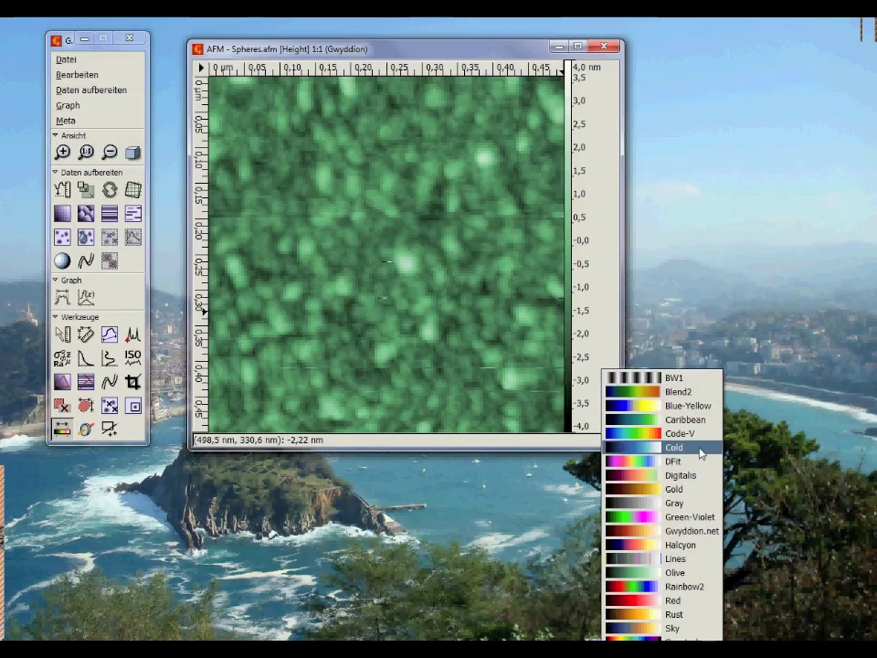
pyautogui.click(700, 448)
pyautogui.rightClick(601, 351)
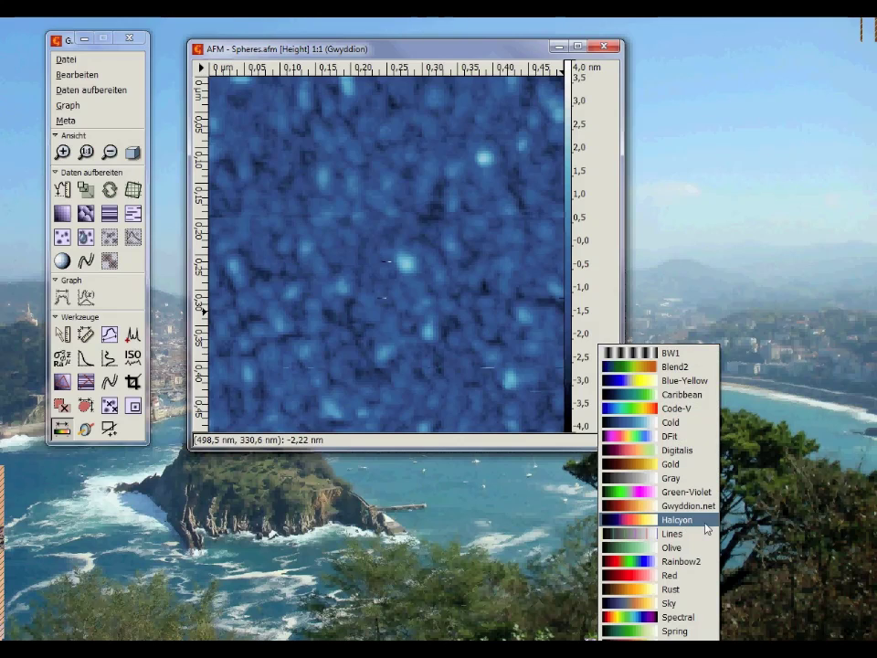
pyautogui.click(706, 521)
# Step: Apply the orange Rust gradient to the height image, then bring up the full gradient chooser
pyautogui.rightClick(604, 347)
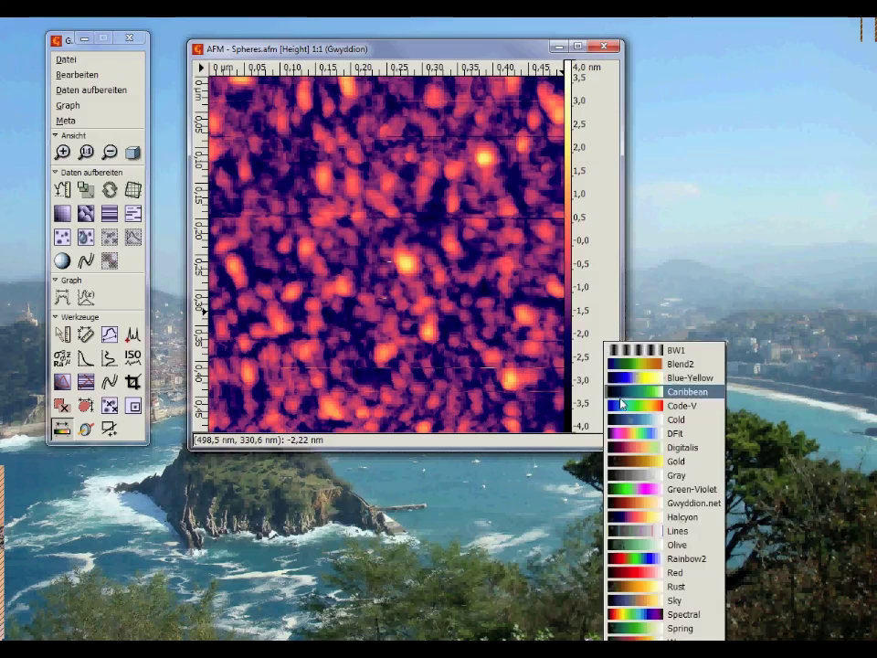
pyautogui.click(681, 585)
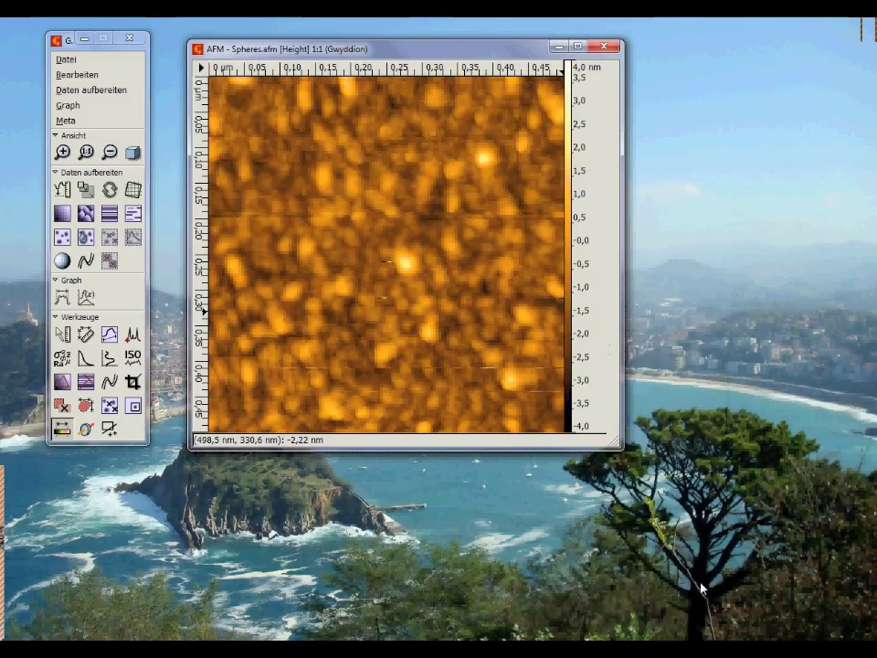
pyautogui.rightClick(600, 340)
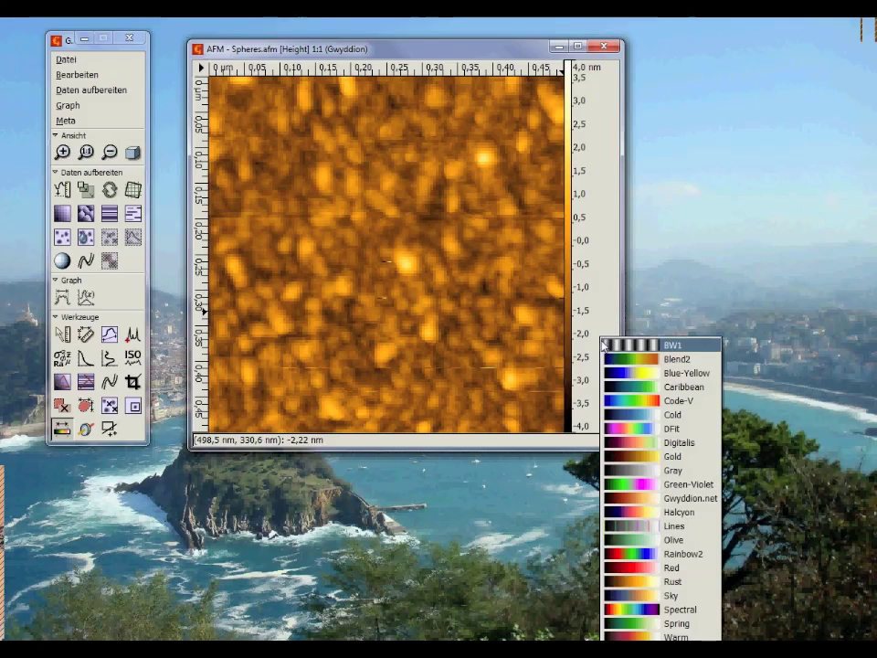
pyautogui.click(598, 148)
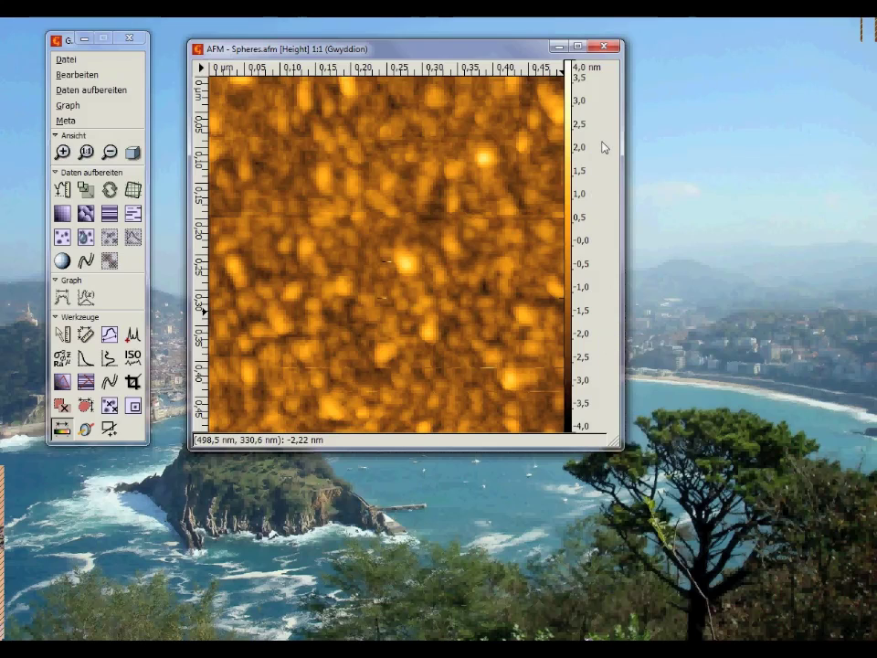
pyautogui.rightClick(600, 147)
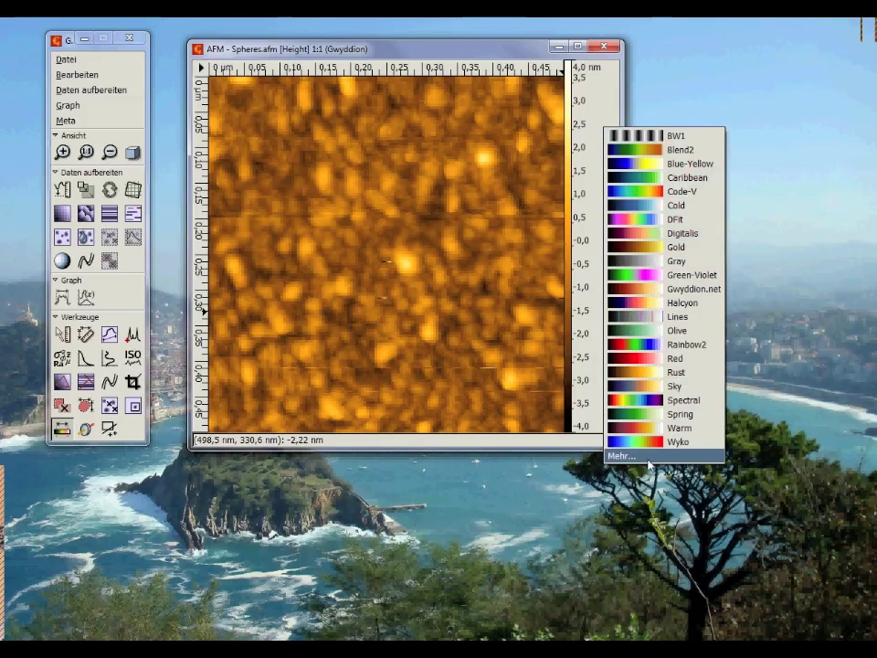
pyautogui.click(653, 457)
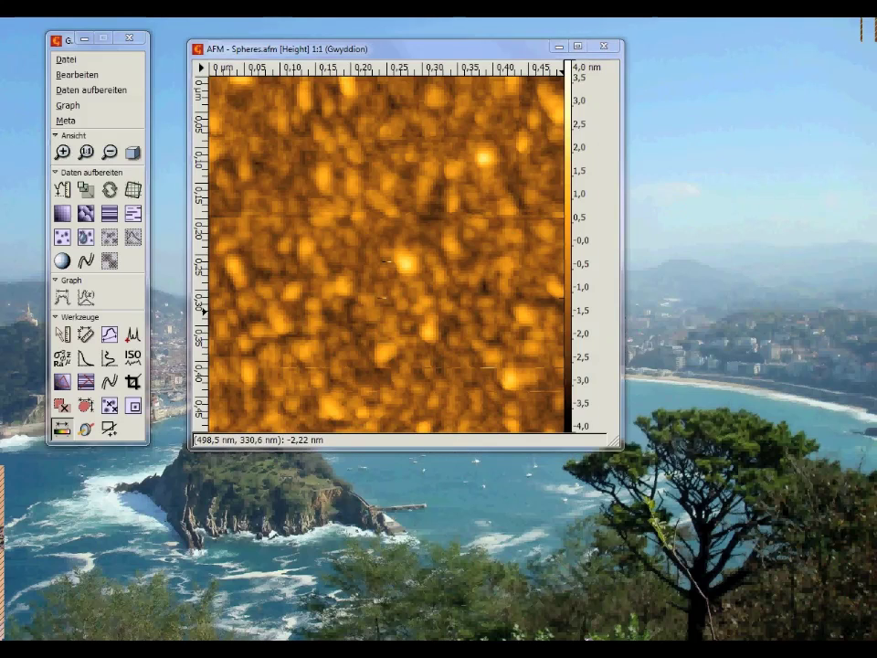
# Step: Preview the Zones, Spring, Sm2 and Sky gradients on the height image
pyautogui.moveTo(645, 156); pyautogui.dragTo(486, 133)
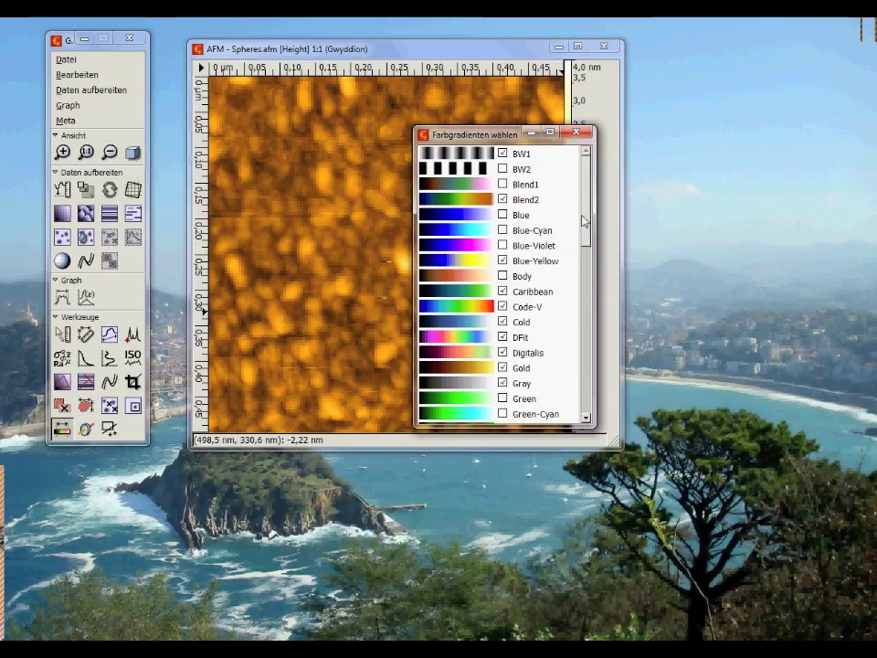
pyautogui.moveTo(583, 221); pyautogui.dragTo(590, 399)
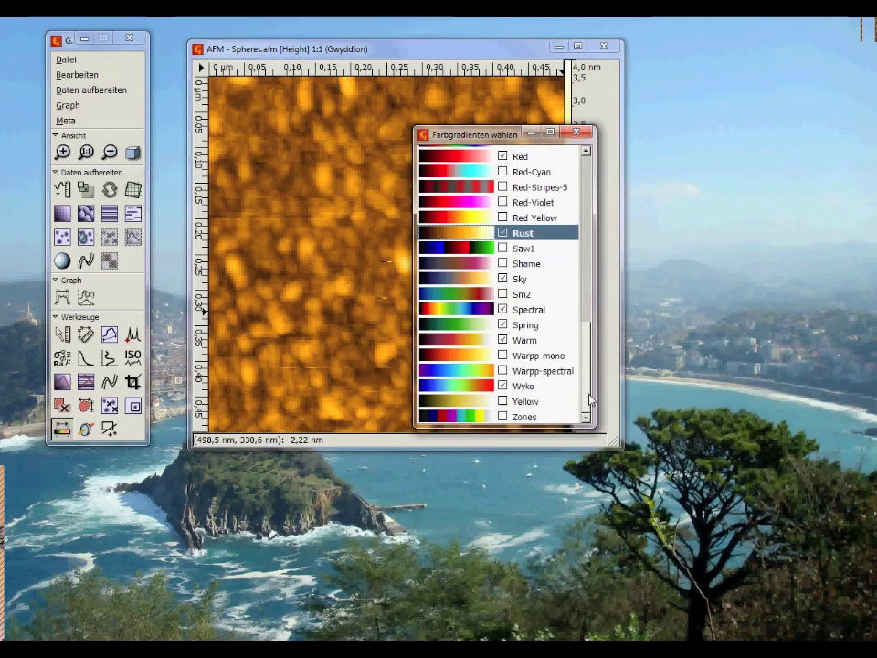
pyautogui.click(502, 416)
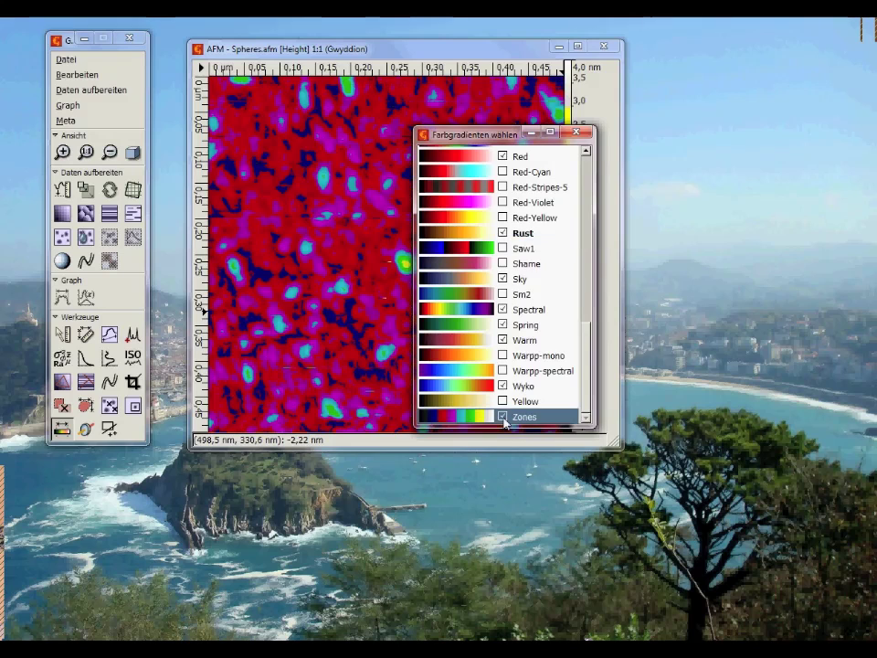
pyautogui.click(458, 325)
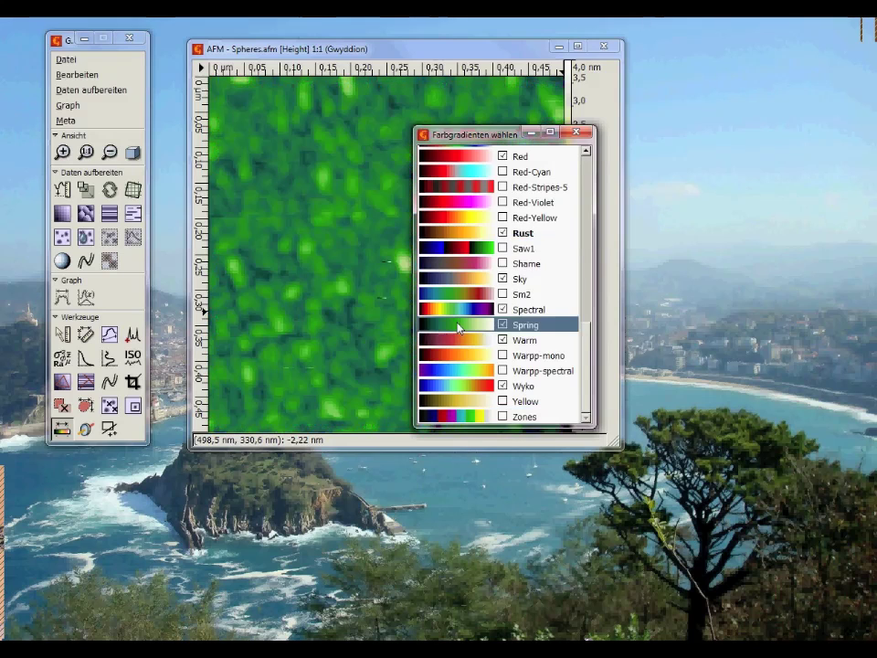
pyautogui.press('Up')
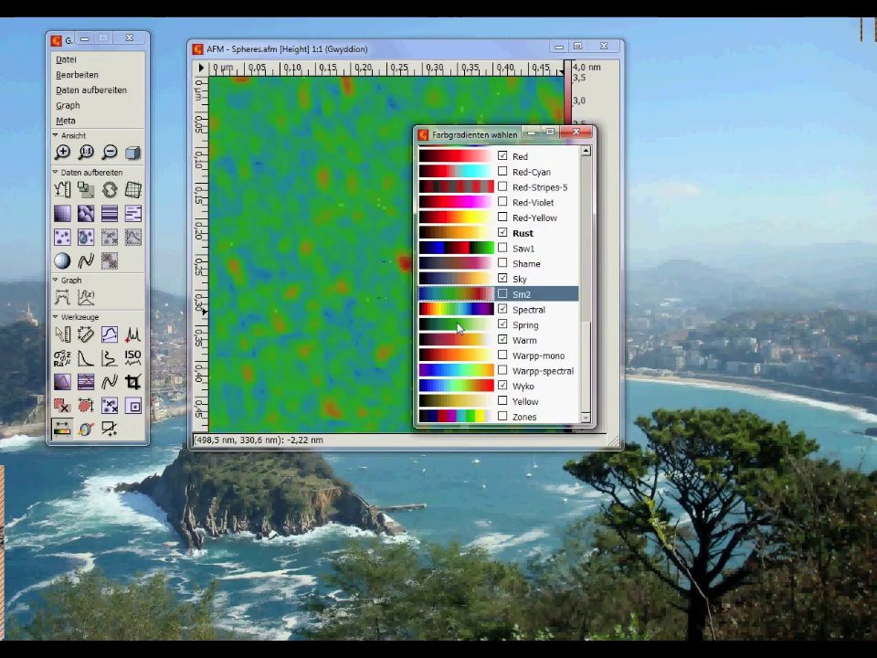
pyautogui.press('Up')
pyautogui.press('Up')
pyautogui.press('Up')
pyautogui.press('Down')
pyautogui.press('Down')
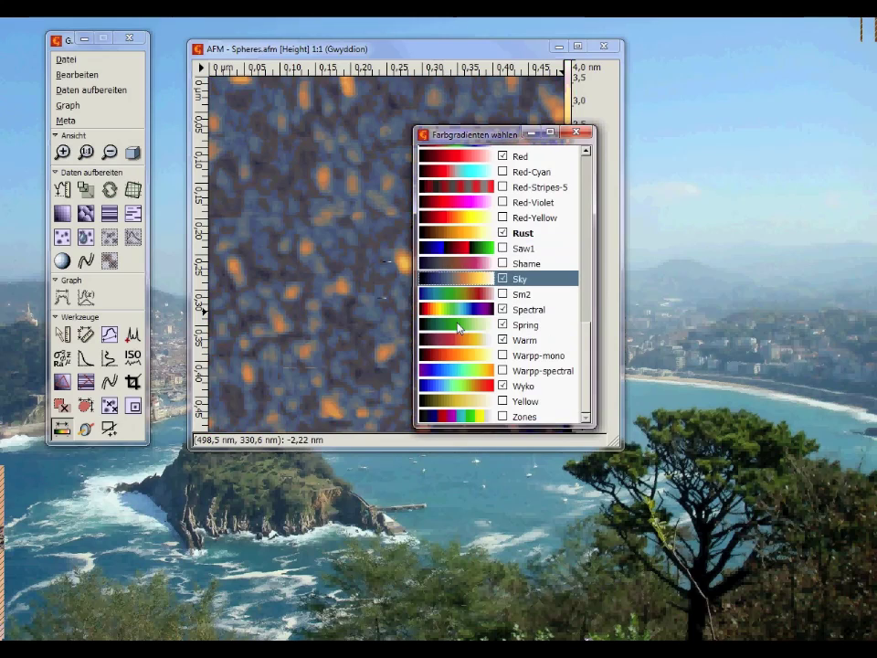
# Step: Preview Red-Violet, Pm3d, Olive and Rainbow2, then close the chooser keeping Rust
pyautogui.moveTo(500, 134); pyautogui.dragTo(675, 128)
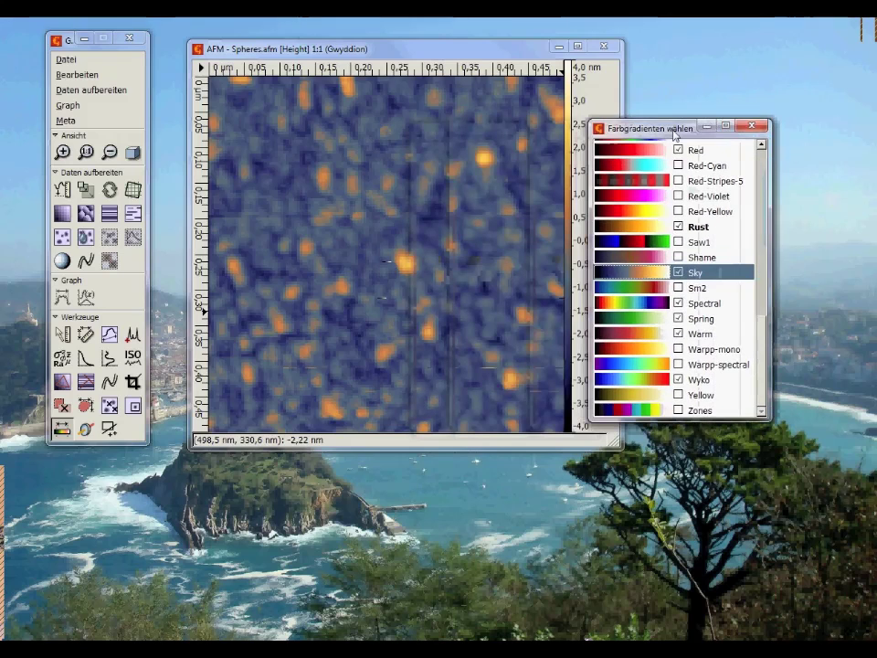
pyautogui.press('Up')
pyautogui.press('Up')
pyautogui.press('Up')
pyautogui.press('Up')
pyautogui.press('Up')
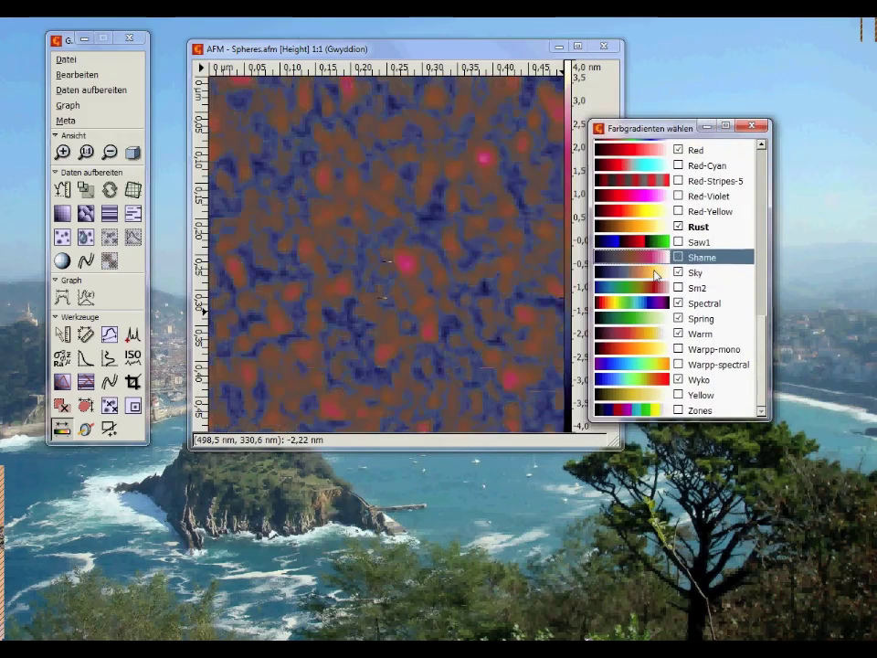
pyautogui.press('Up')
pyautogui.press('Up')
pyautogui.press('Up')
pyautogui.press('Up')
pyautogui.press('Up')
pyautogui.press('Up')
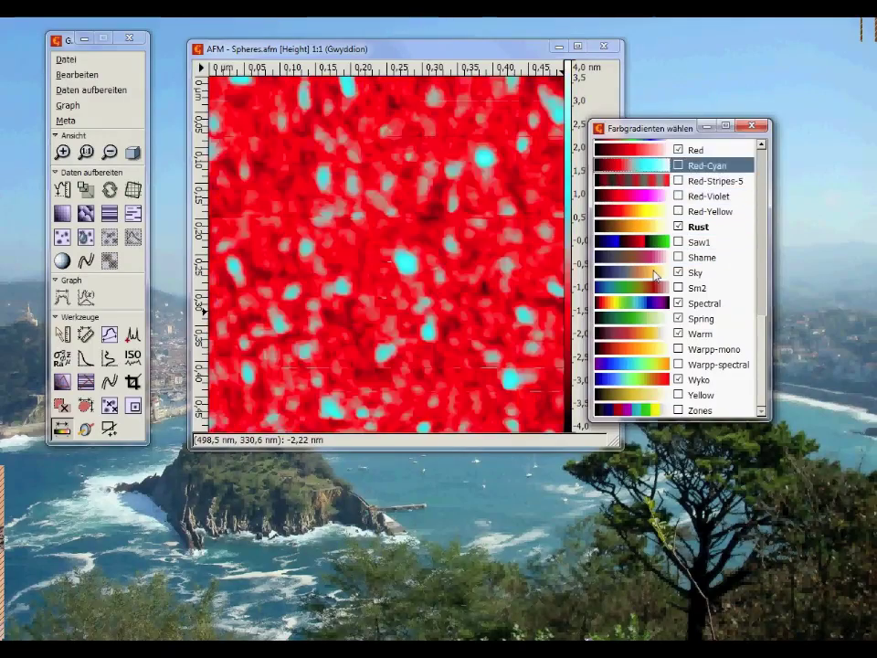
pyautogui.press('Up')
pyautogui.press('Up')
pyautogui.press('Up')
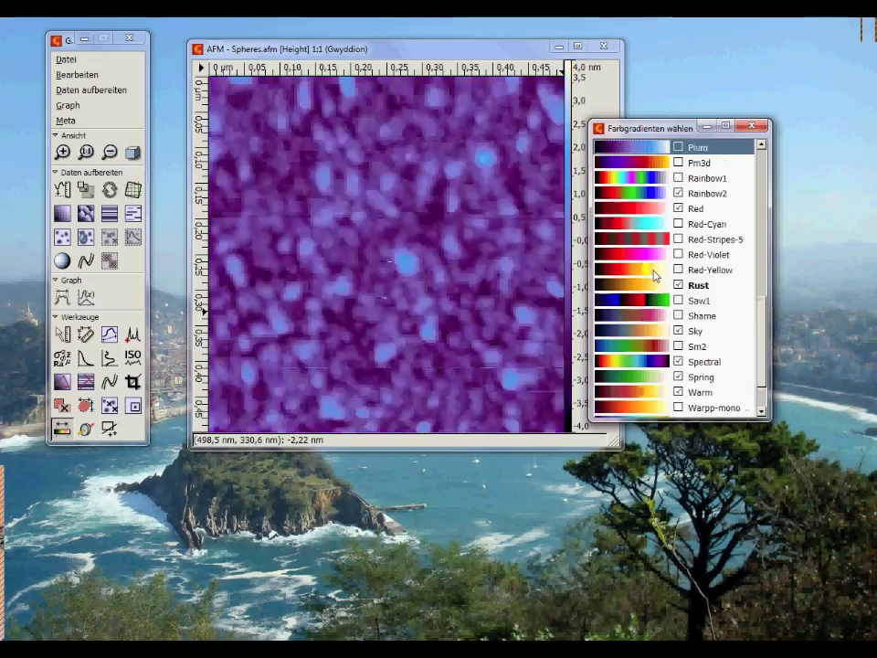
pyautogui.press('Down')
pyautogui.press('Down')
pyautogui.press('Down')
pyautogui.press('Down')
pyautogui.press('Down')
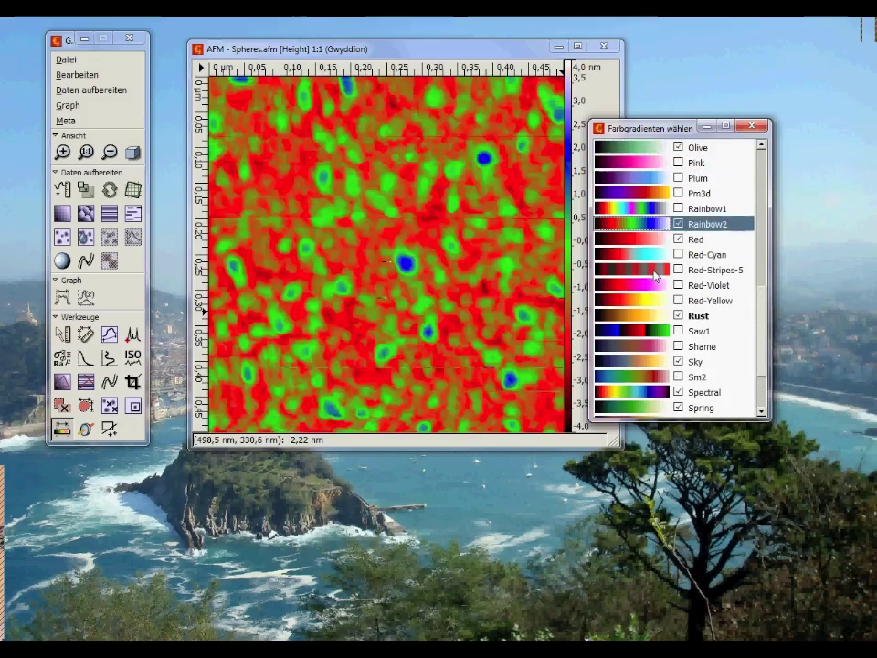
pyautogui.press('Down')
pyautogui.press('Down')
pyautogui.press('Down')
pyautogui.press('Down')
pyautogui.press('Down')
pyautogui.press('Down')
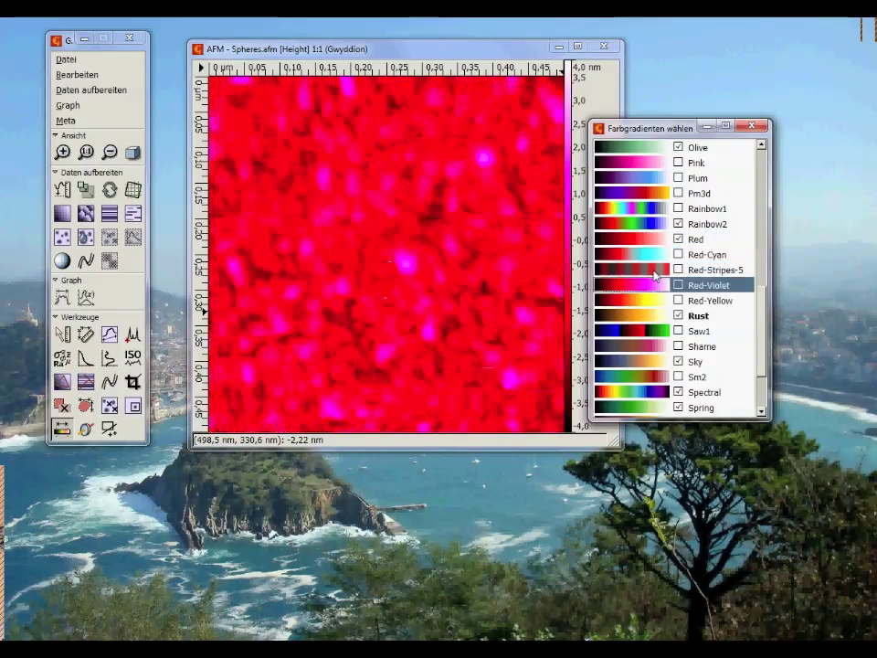
pyautogui.click(754, 127)
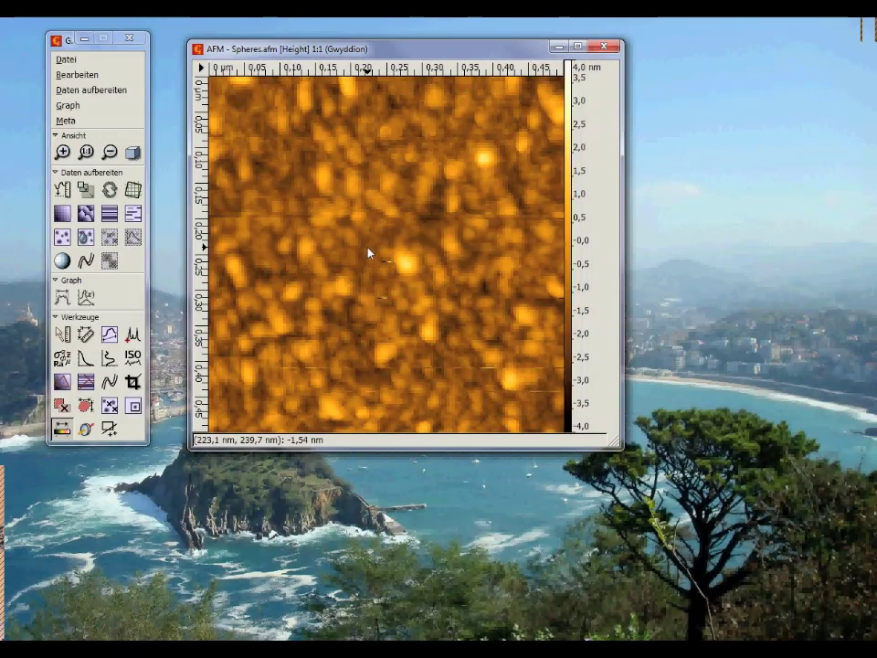
# Step: Three-point level the height image using three reference points at −1.39 nm, then clear them and hide the tool
pyautogui.click(248, 124)
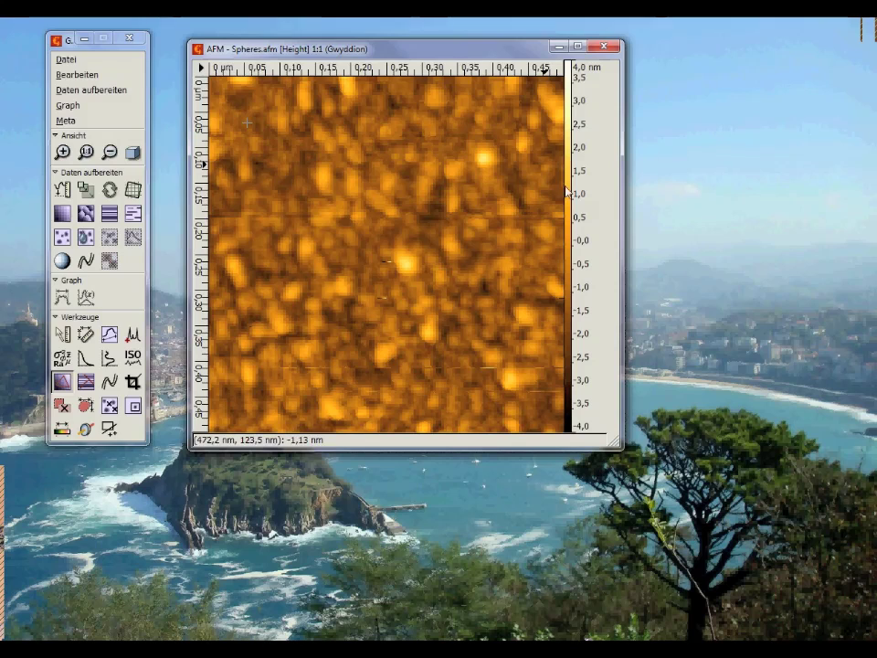
pyautogui.click(257, 367)
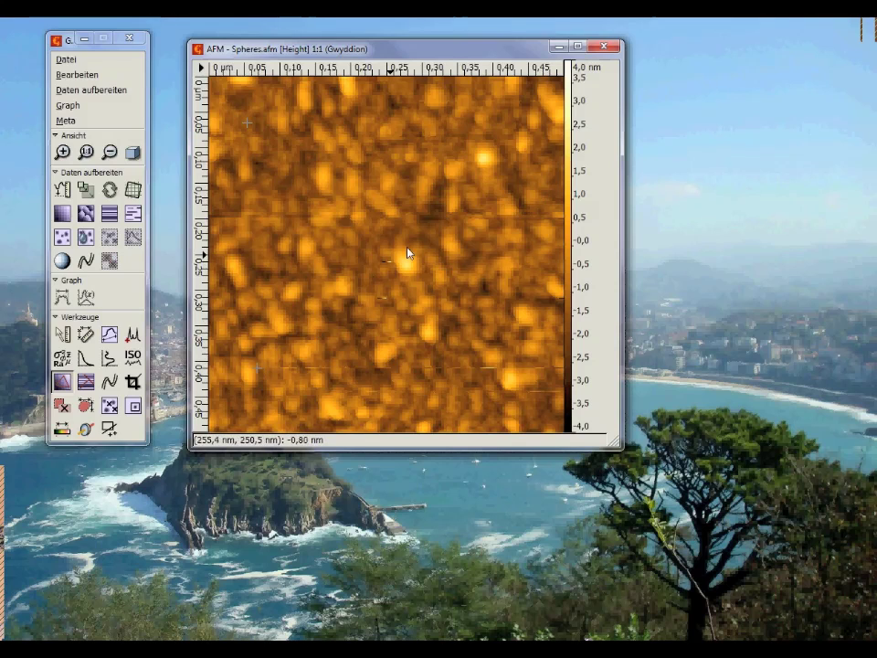
pyautogui.click(485, 236)
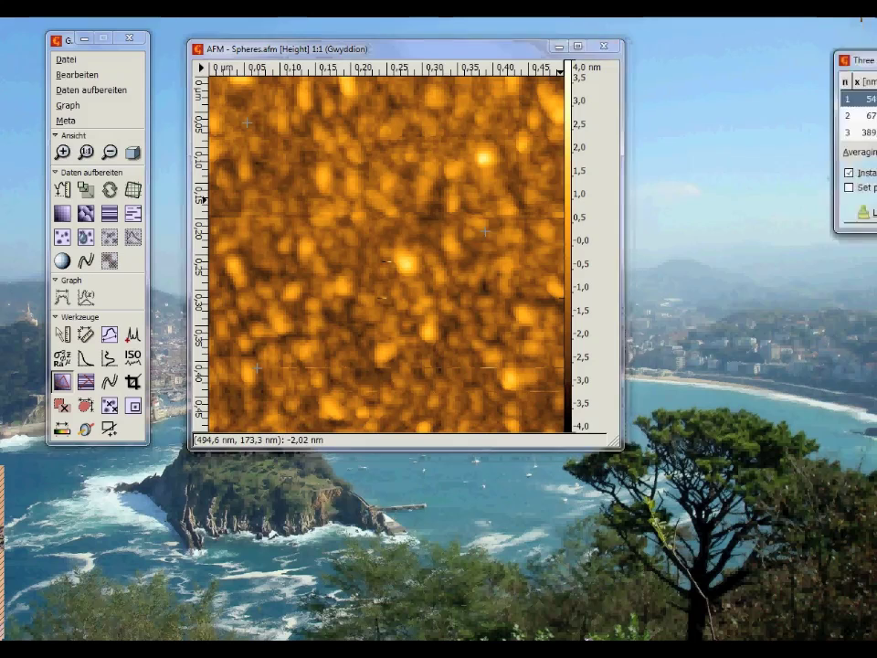
pyautogui.moveTo(868, 60)
pyautogui.mouseDown()
pyautogui.moveTo(683, 166)
pyautogui.moveTo(653, 171)
pyautogui.mouseUp()
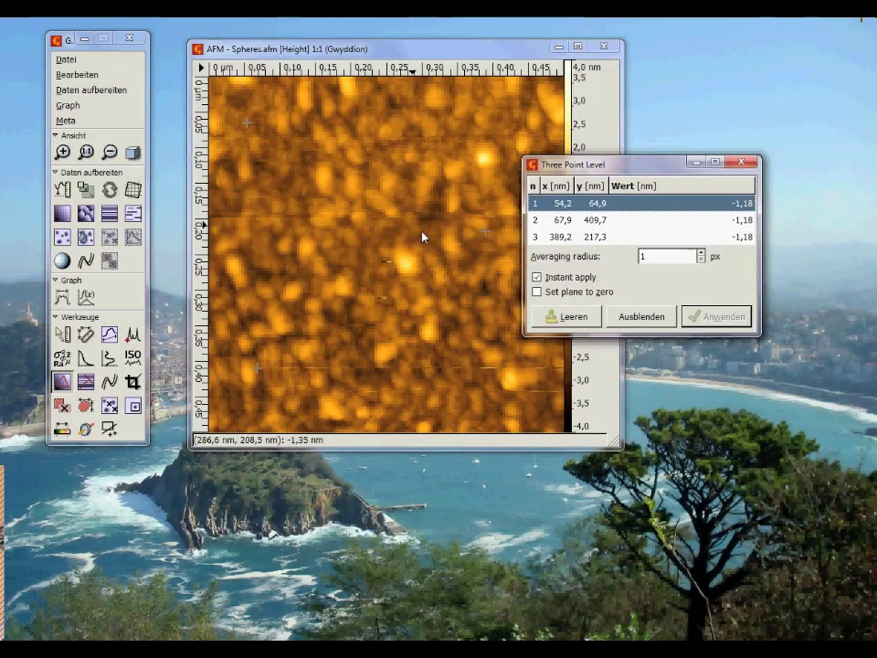
pyautogui.moveTo(483, 231); pyautogui.dragTo(528, 234)
pyautogui.click(676, 170)
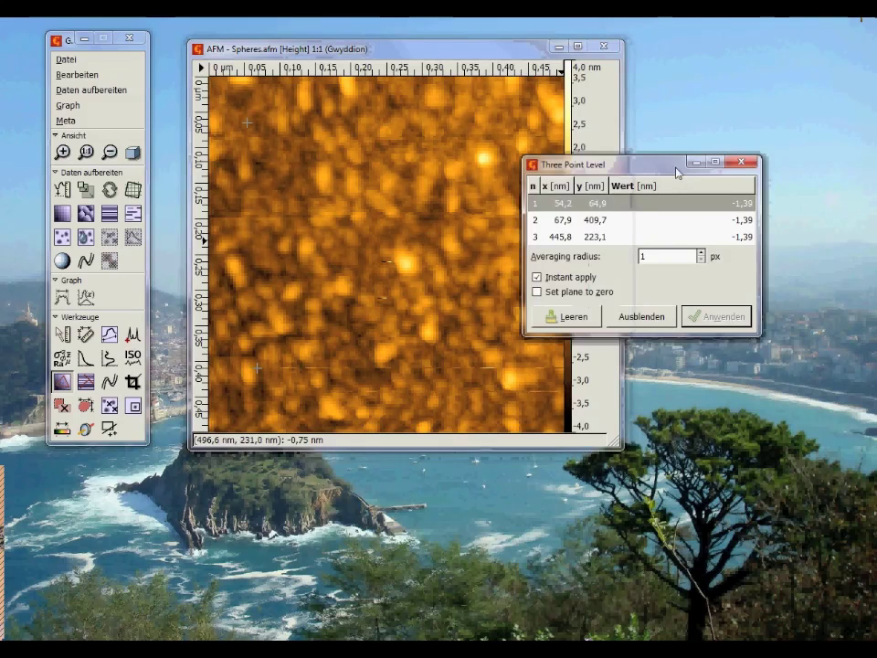
pyautogui.click(583, 317)
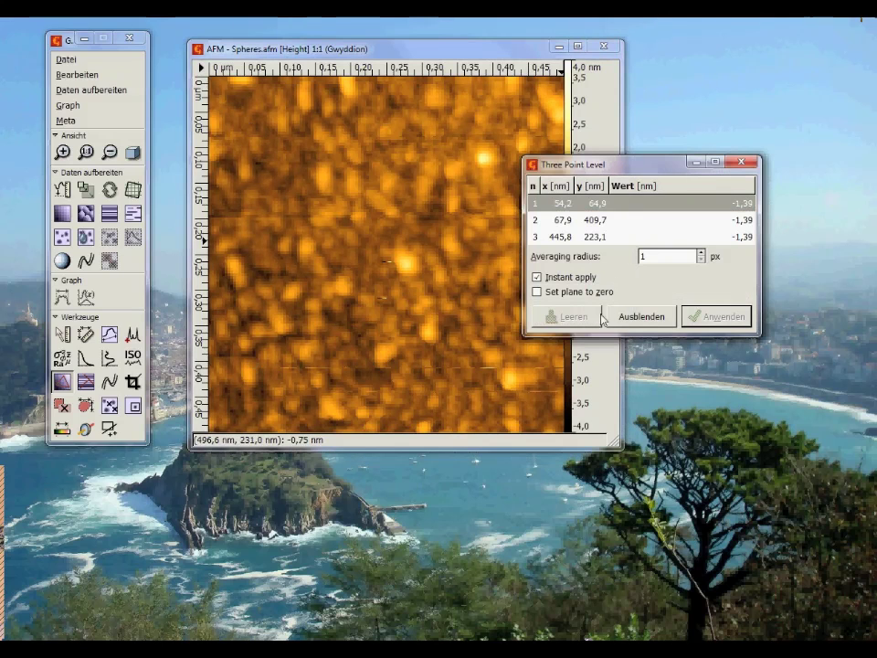
pyautogui.click(663, 324)
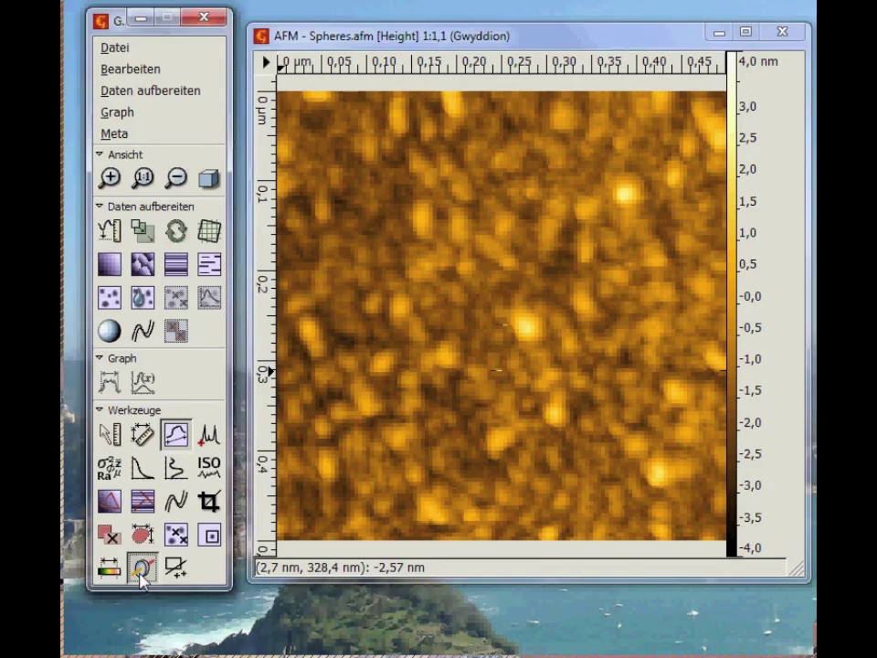
# Step: Apply a Gauß filter with size 3 px to the height image and hide the Filter tool
pyautogui.click(141, 570)
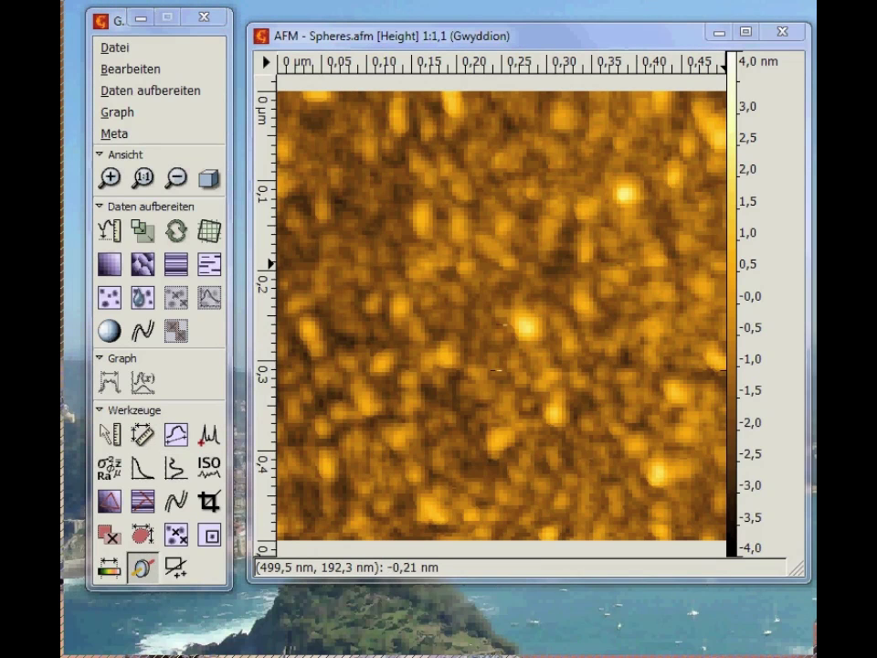
pyautogui.moveTo(714, 267); pyautogui.dragTo(575, 352)
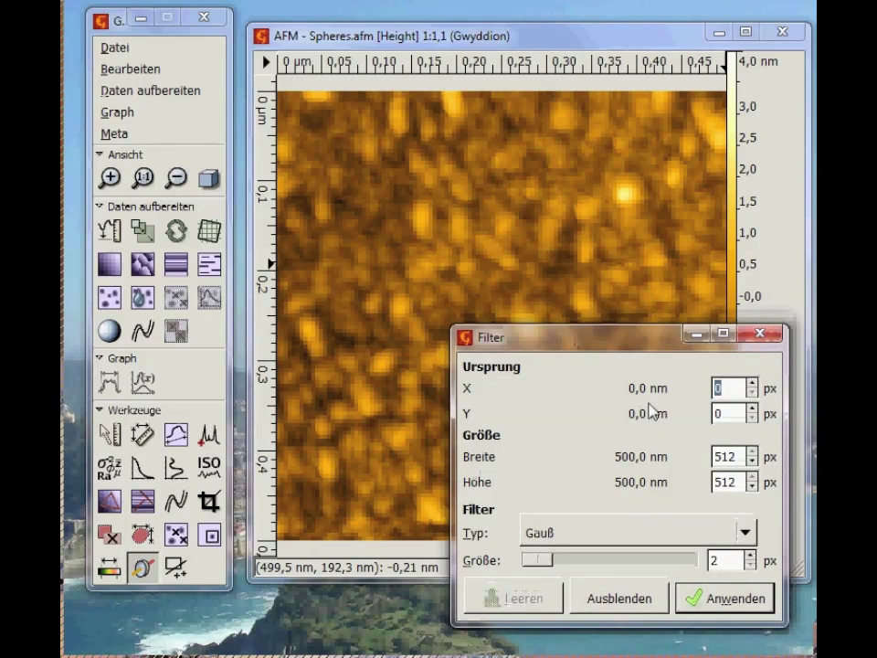
pyautogui.click(606, 533)
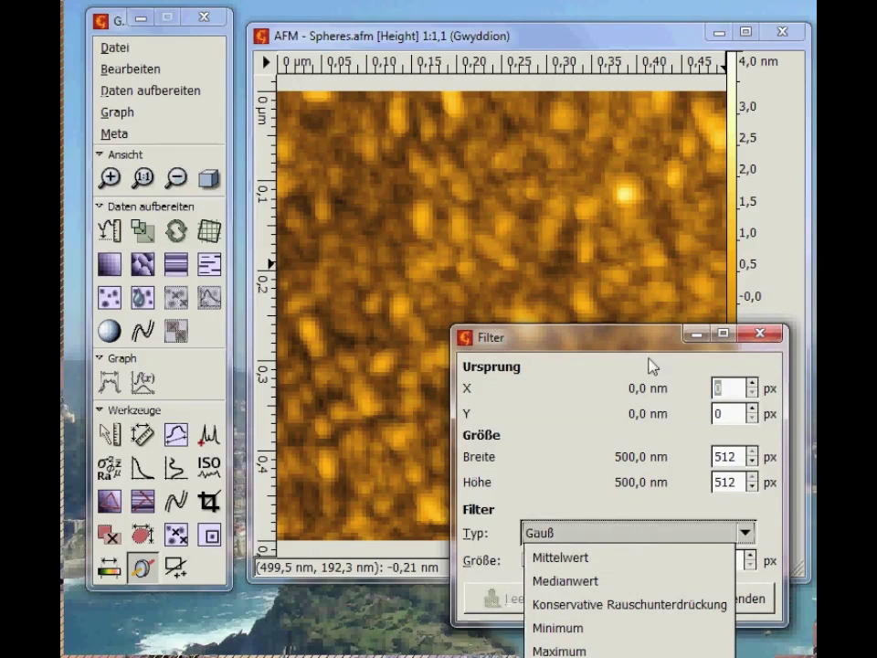
pyautogui.click(646, 344)
pyautogui.moveTo(646, 344); pyautogui.dragTo(599, 145)
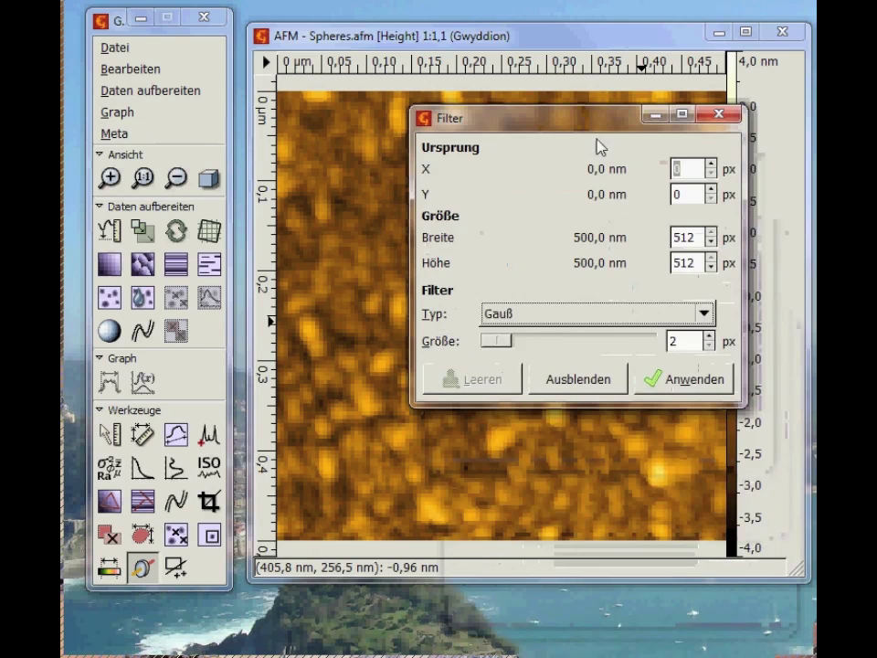
pyautogui.click(587, 315)
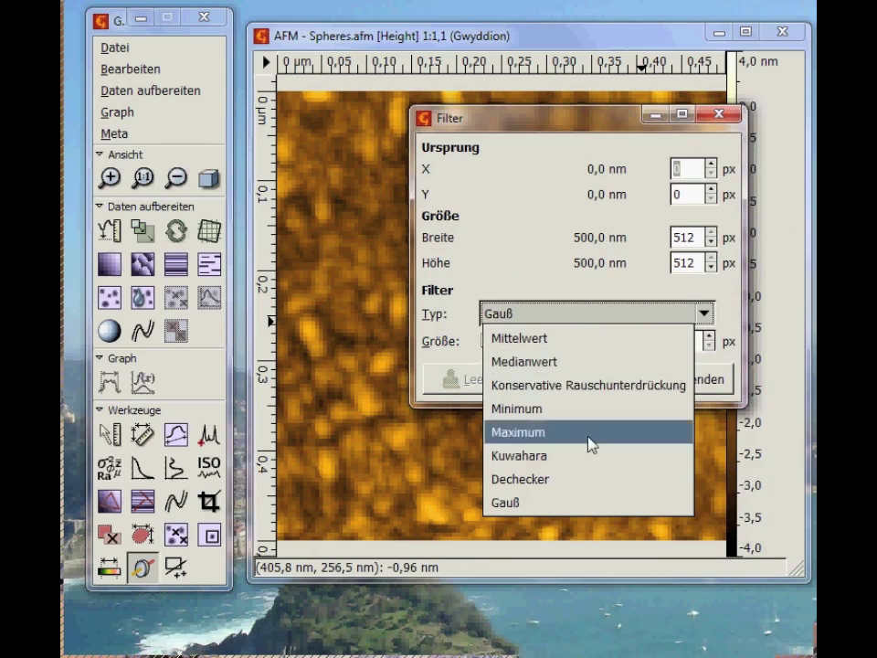
pyautogui.click(587, 509)
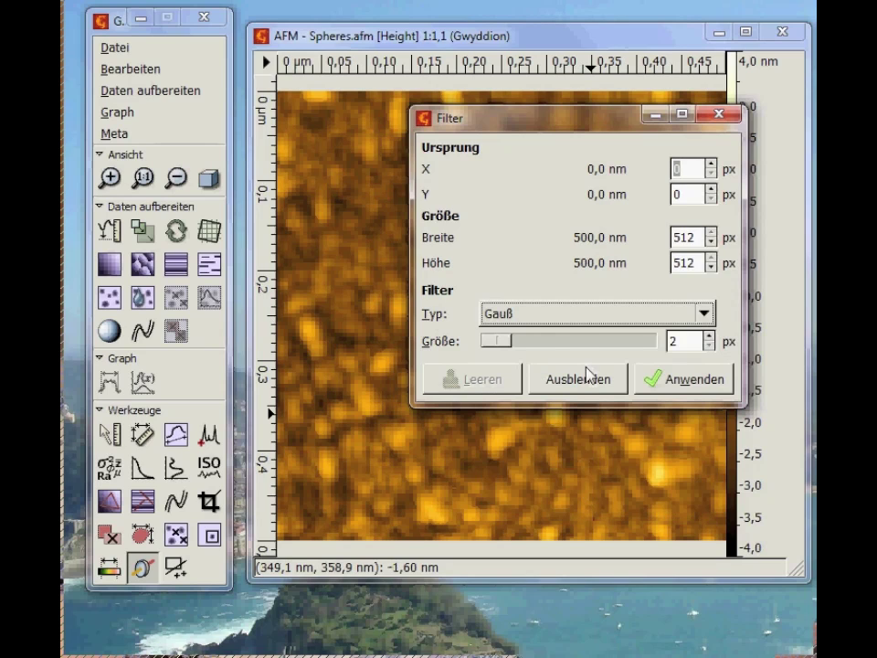
pyautogui.moveTo(503, 343); pyautogui.dragTo(508, 345)
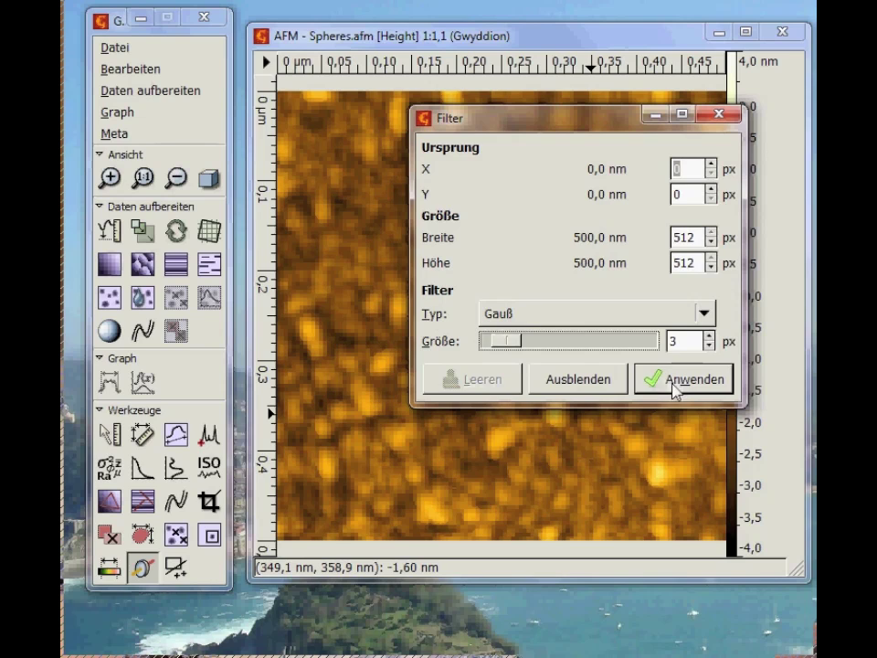
pyautogui.click(682, 385)
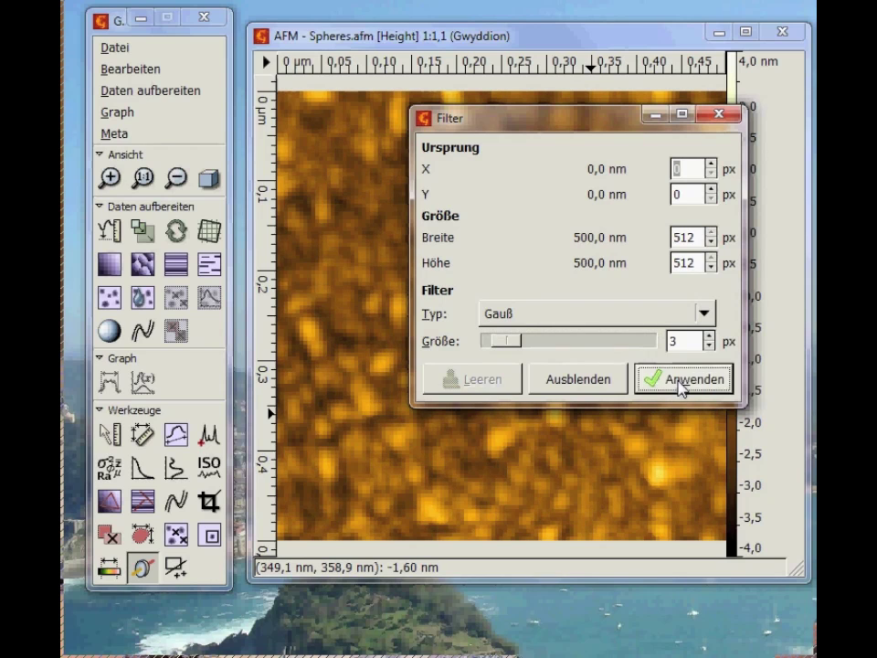
pyautogui.moveTo(574, 122); pyautogui.dragTo(577, 222)
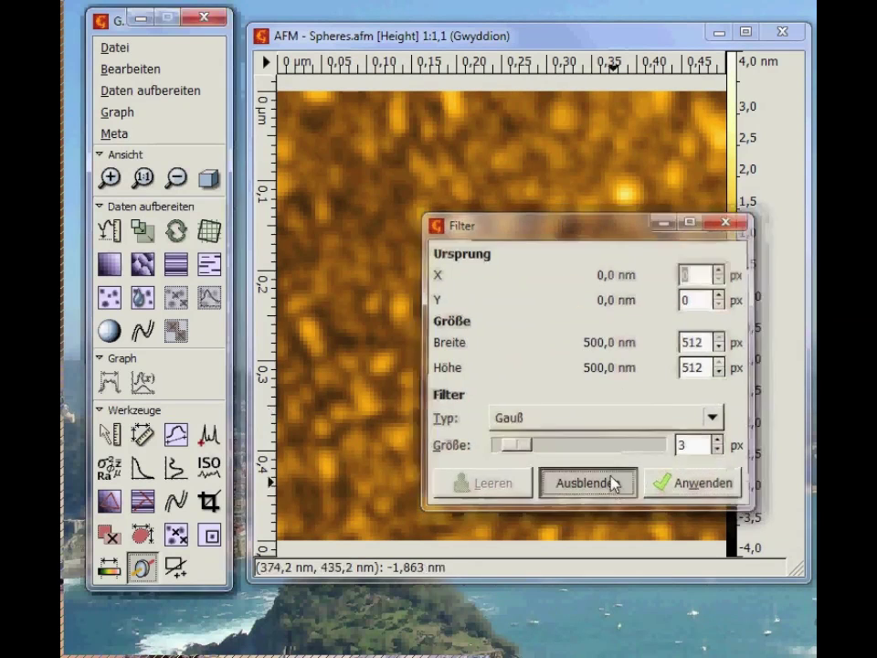
pyautogui.click(613, 481)
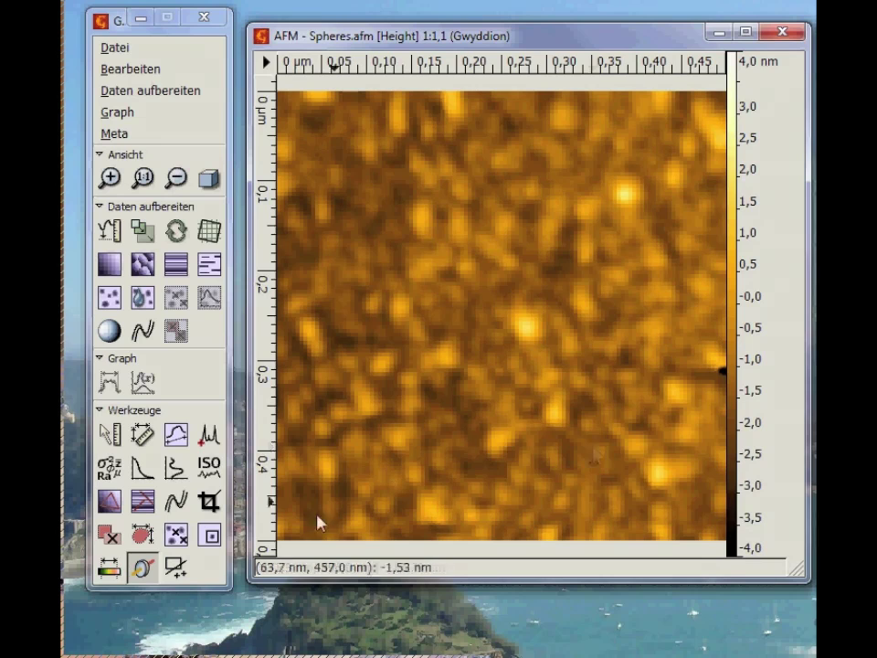
# Step: Reopen the Filter tool and apply a Mittelwert filter to the height image
pyautogui.click(143, 568)
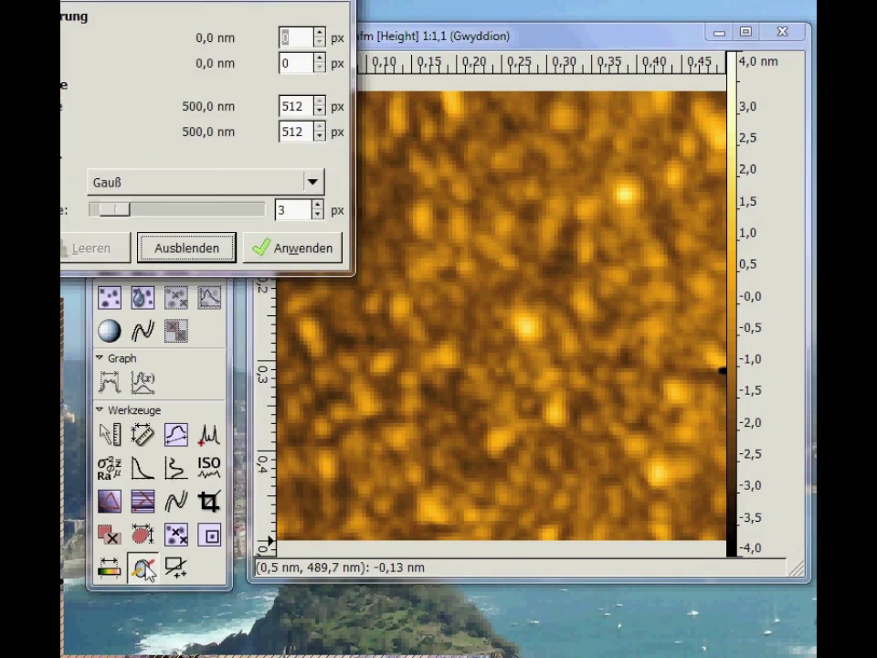
pyautogui.moveTo(192, 2); pyautogui.dragTo(520, 192)
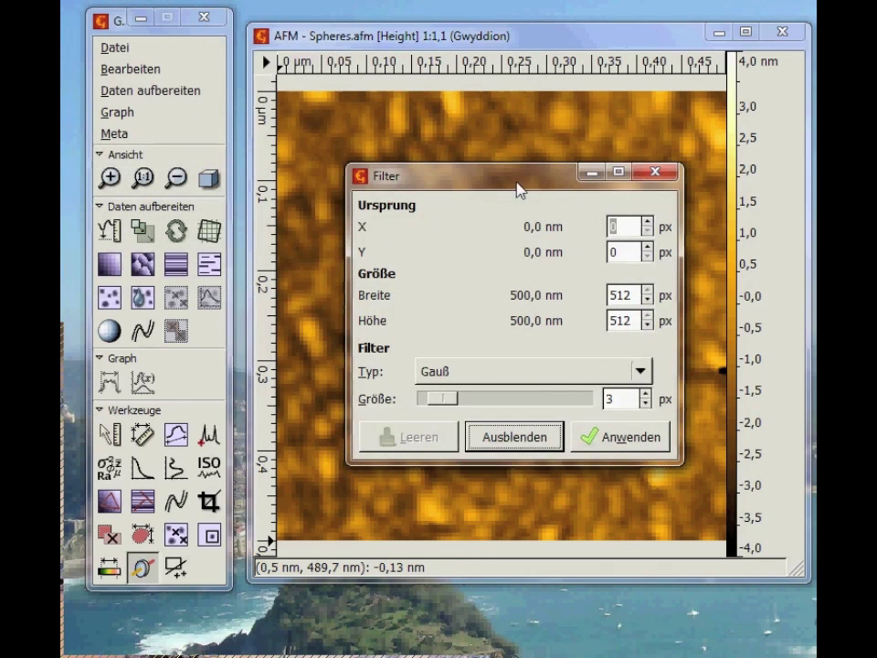
pyautogui.click(640, 371)
pyautogui.click(586, 400)
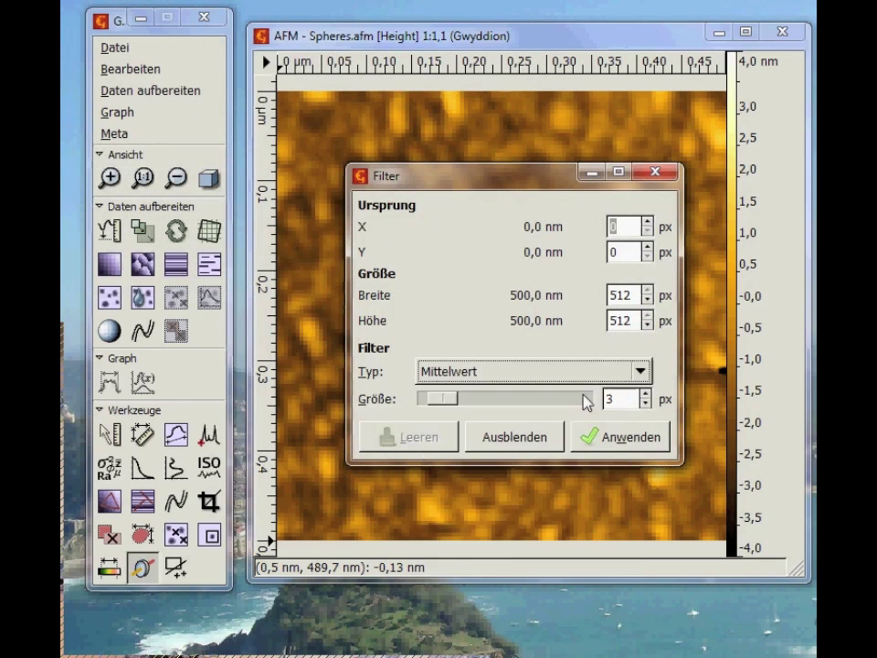
pyautogui.click(625, 437)
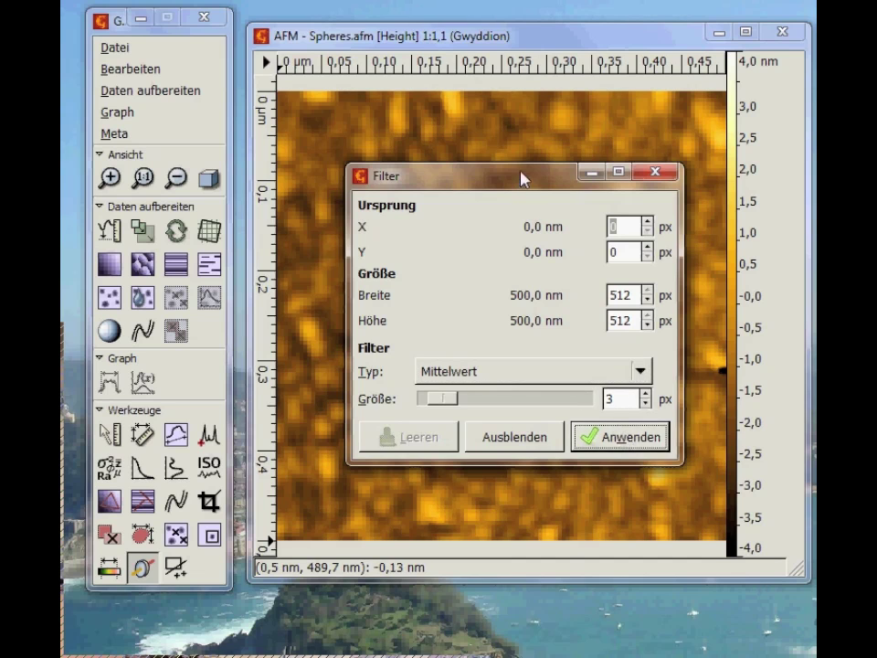
pyautogui.moveTo(522, 177); pyautogui.dragTo(653, 293)
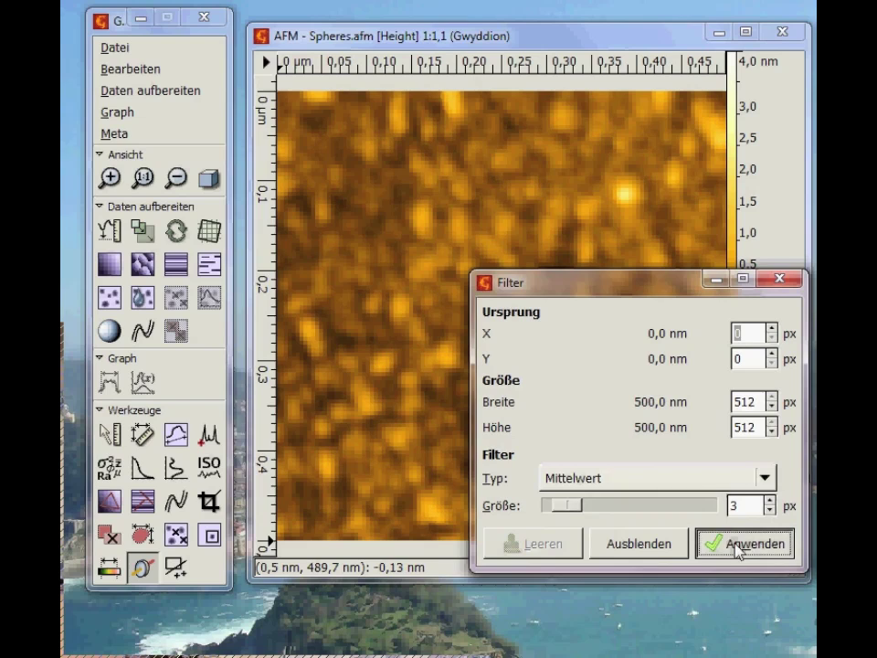
# Step: Apply the Minimum filter at 3 px and then 8 px, and select Maximum as the filter type
pyautogui.click(763, 477)
pyautogui.click(696, 526)
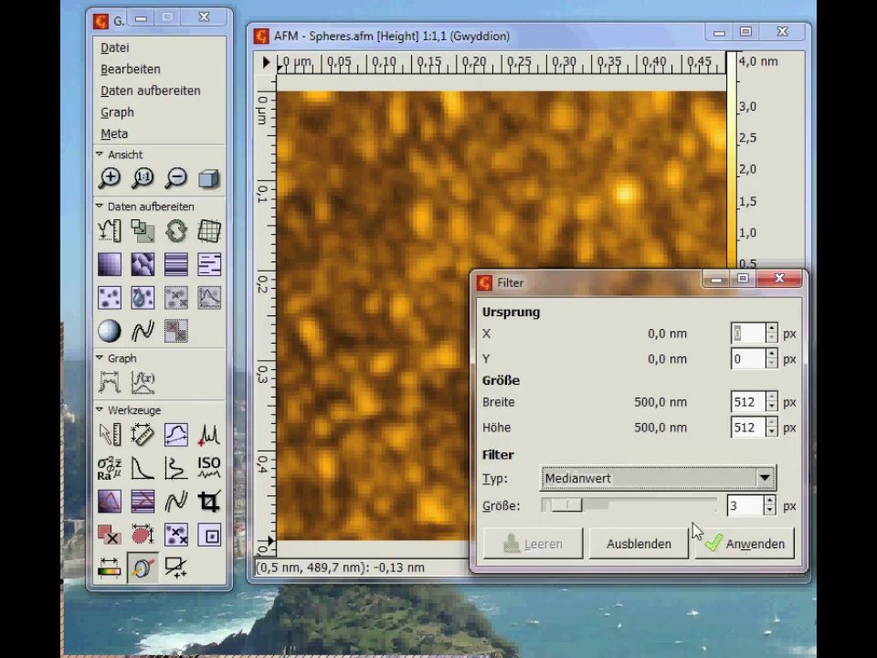
pyautogui.click(721, 482)
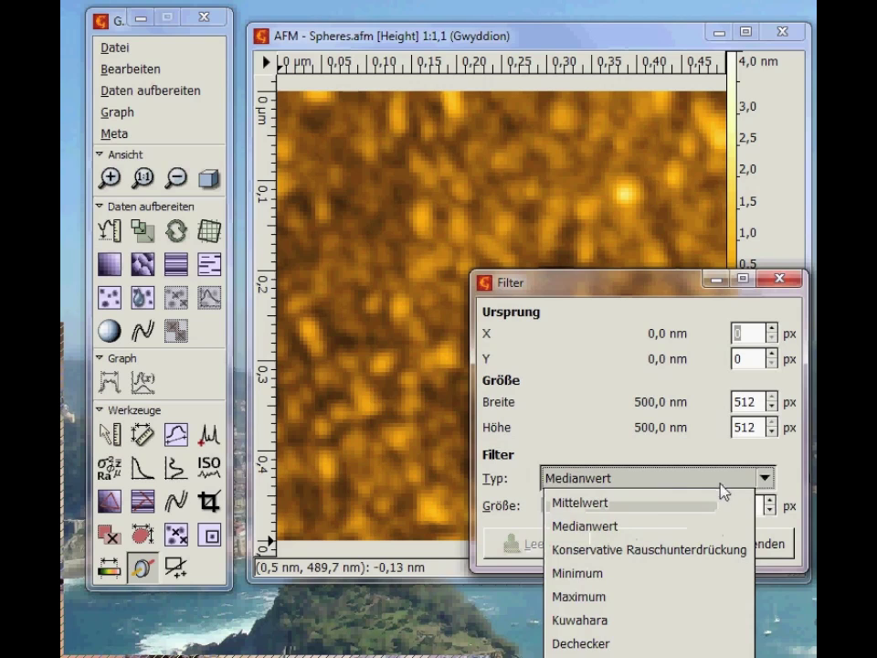
pyautogui.click(693, 574)
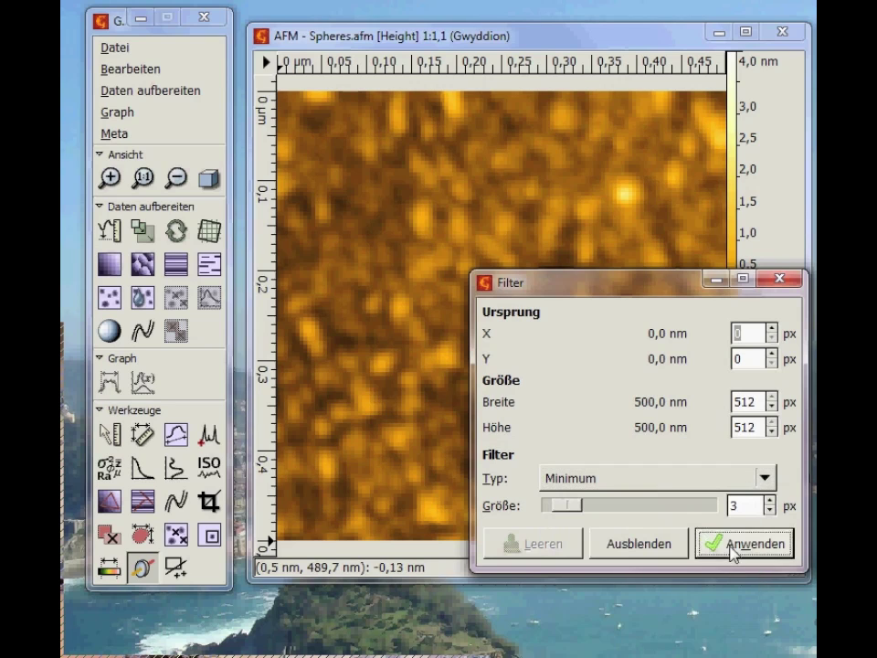
pyautogui.click(733, 545)
pyautogui.click(729, 548)
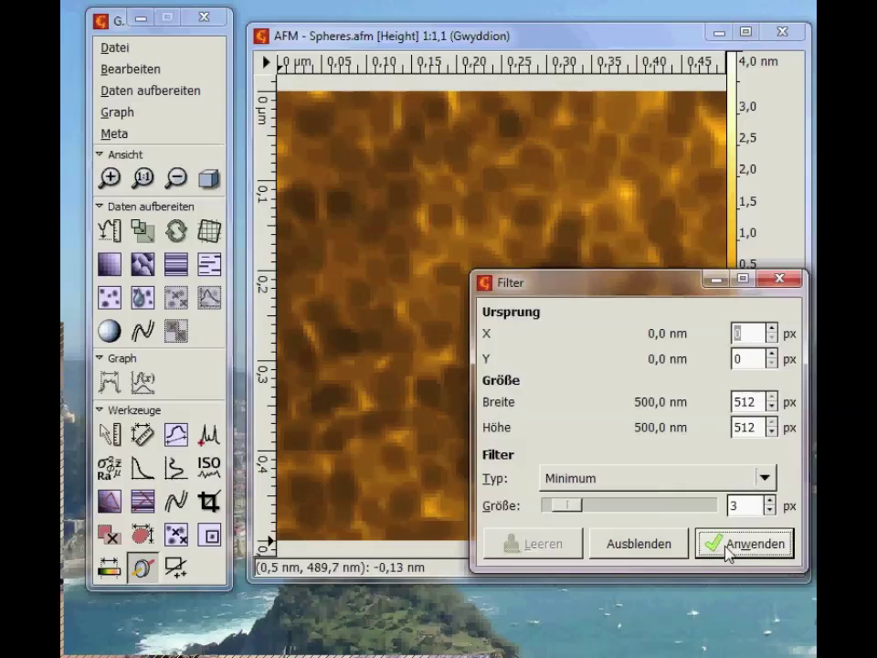
pyautogui.click(656, 505)
pyautogui.click(728, 553)
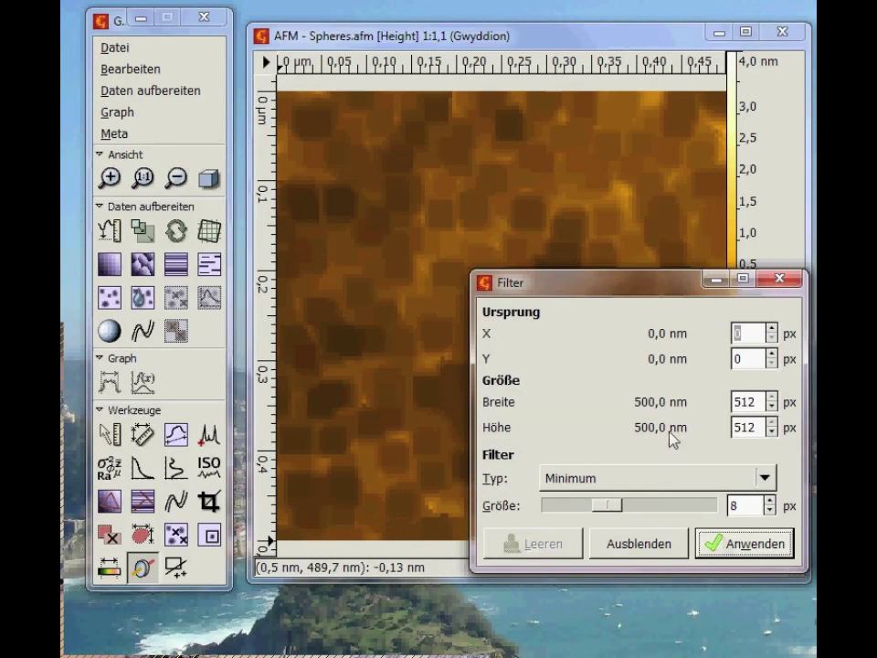
pyautogui.click(654, 485)
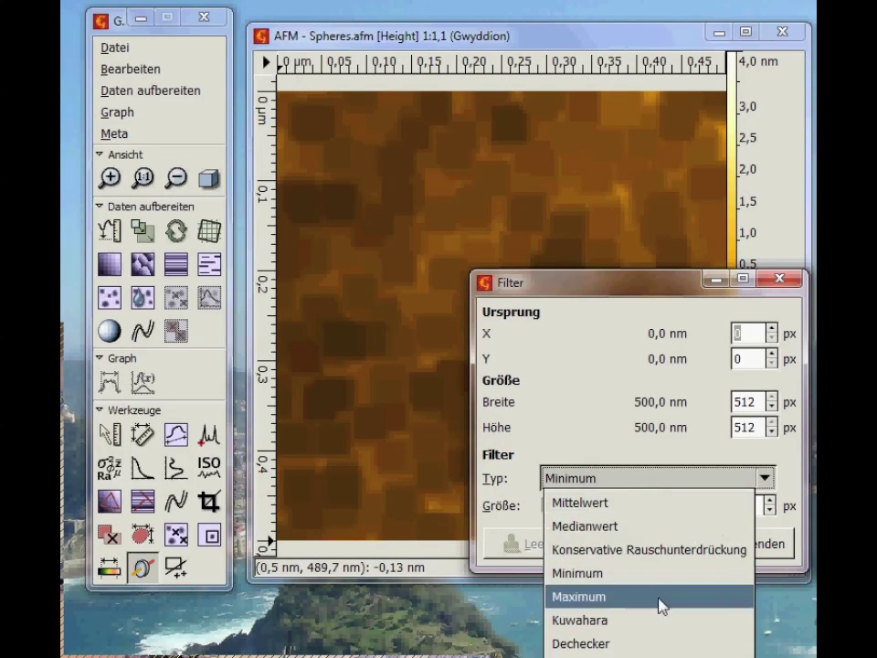